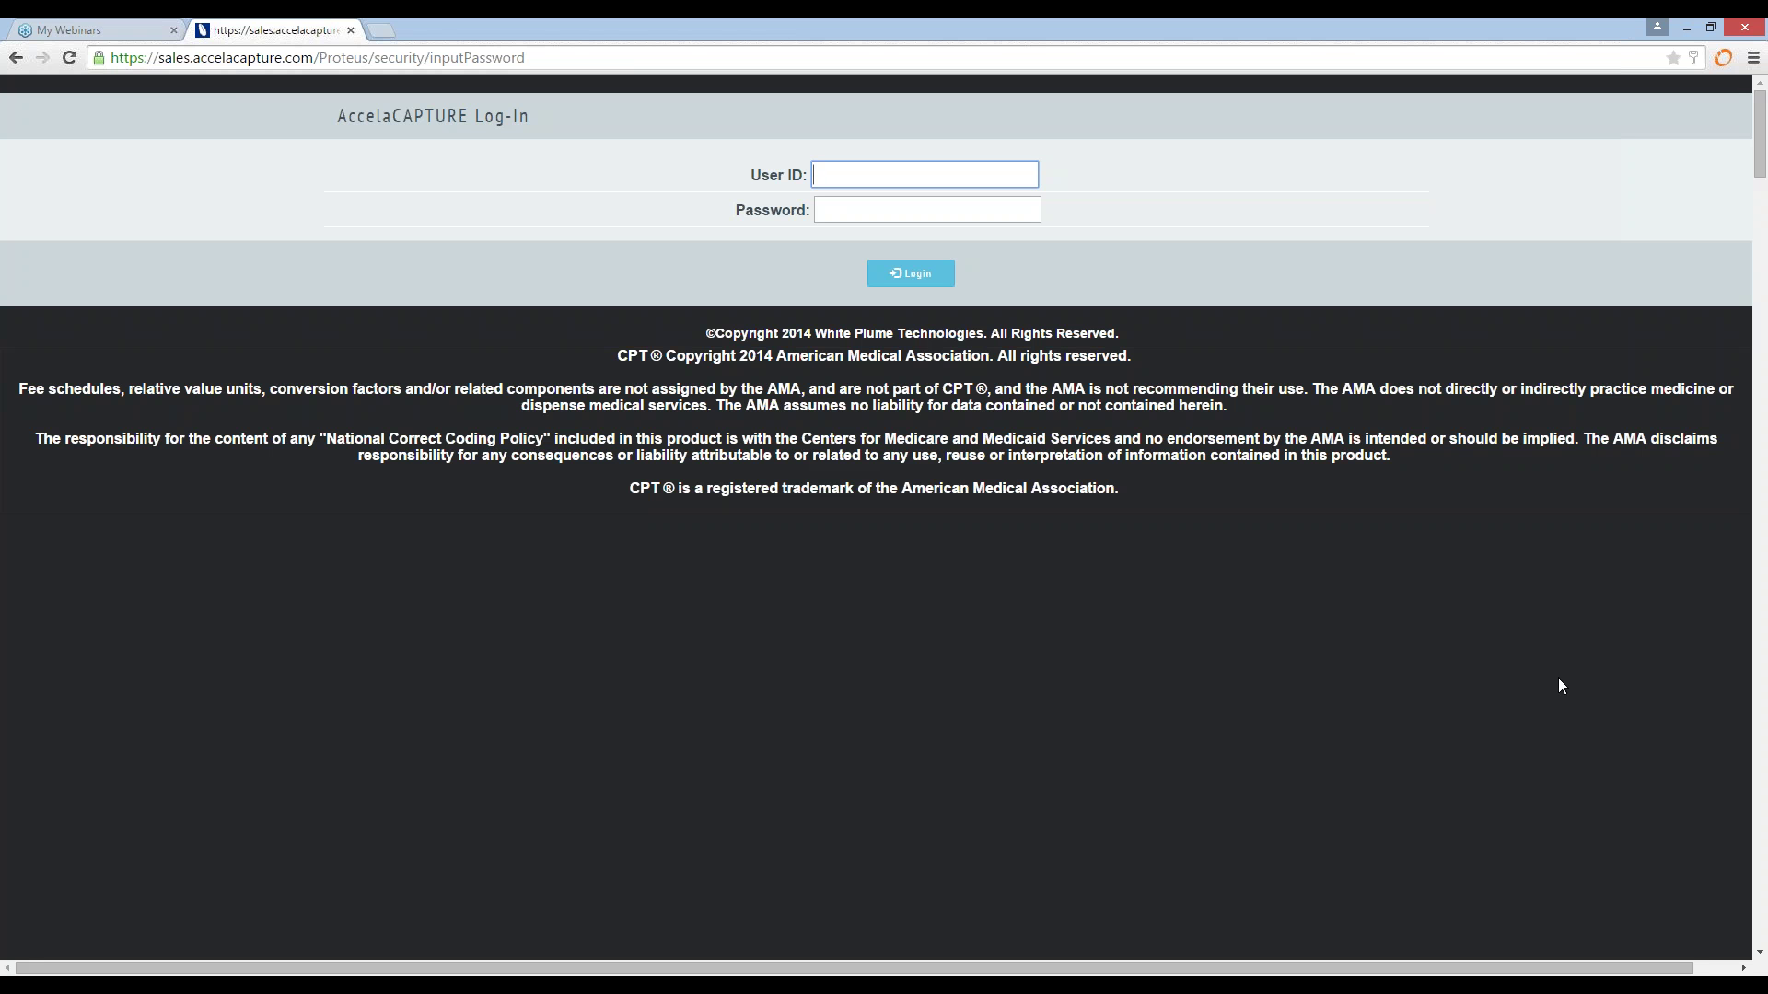
Step: Log in to AccelaCAPTURE by entering the user ID and the account password
{"action": "type", "text": "matthew"}
{"action": "key", "text": "Tab"}
{"action": "type", "text": "*******"}
{"action": "key", "text": "Return"}
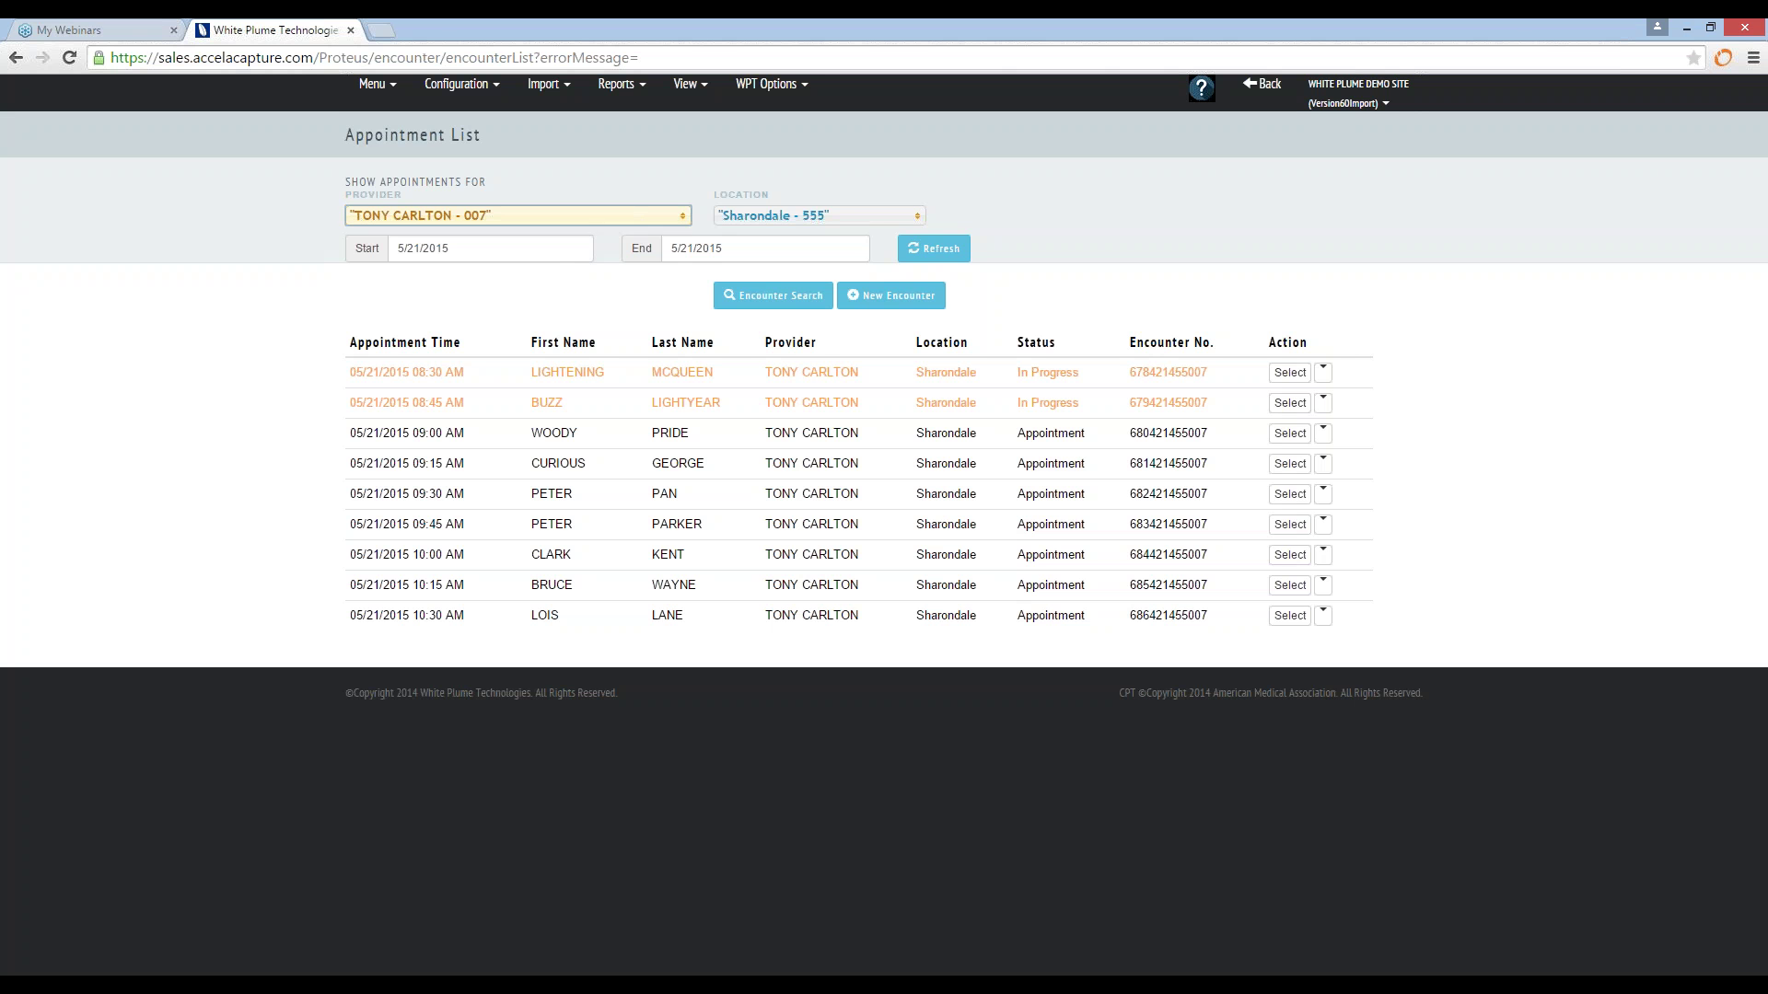
{"action": "left_click", "coordinate": [643, 219]}
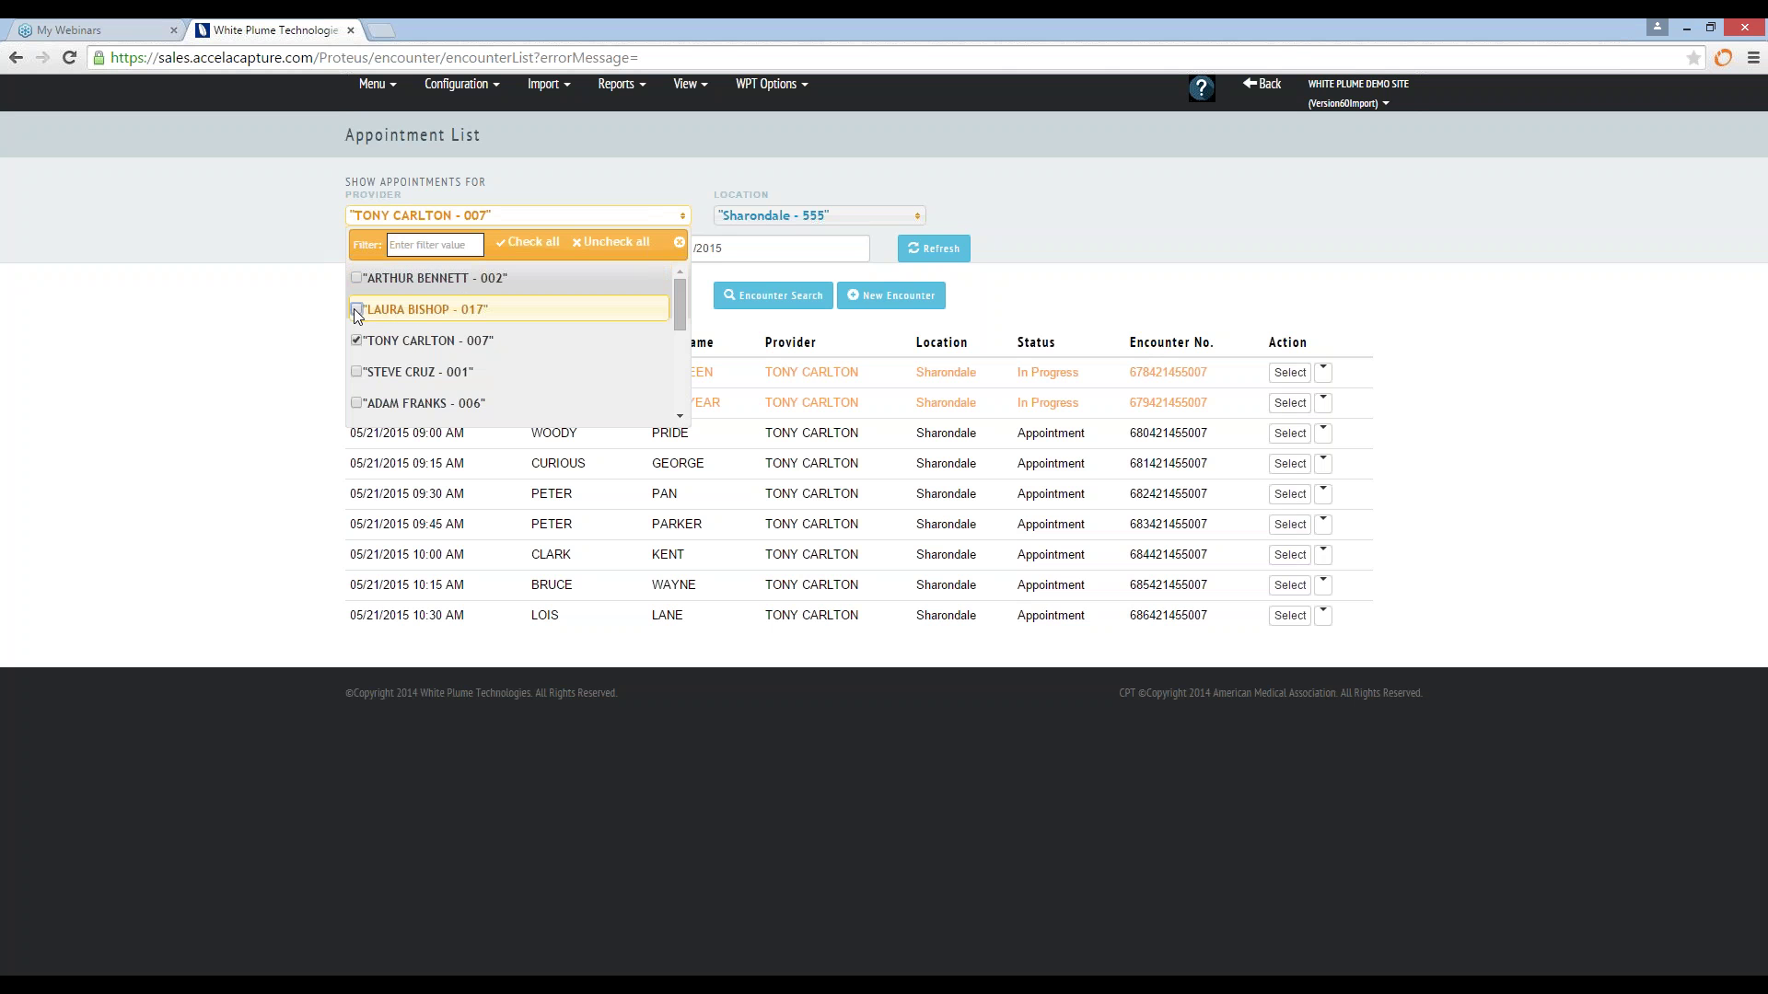
{"action": "left_click", "coordinate": [279, 322]}
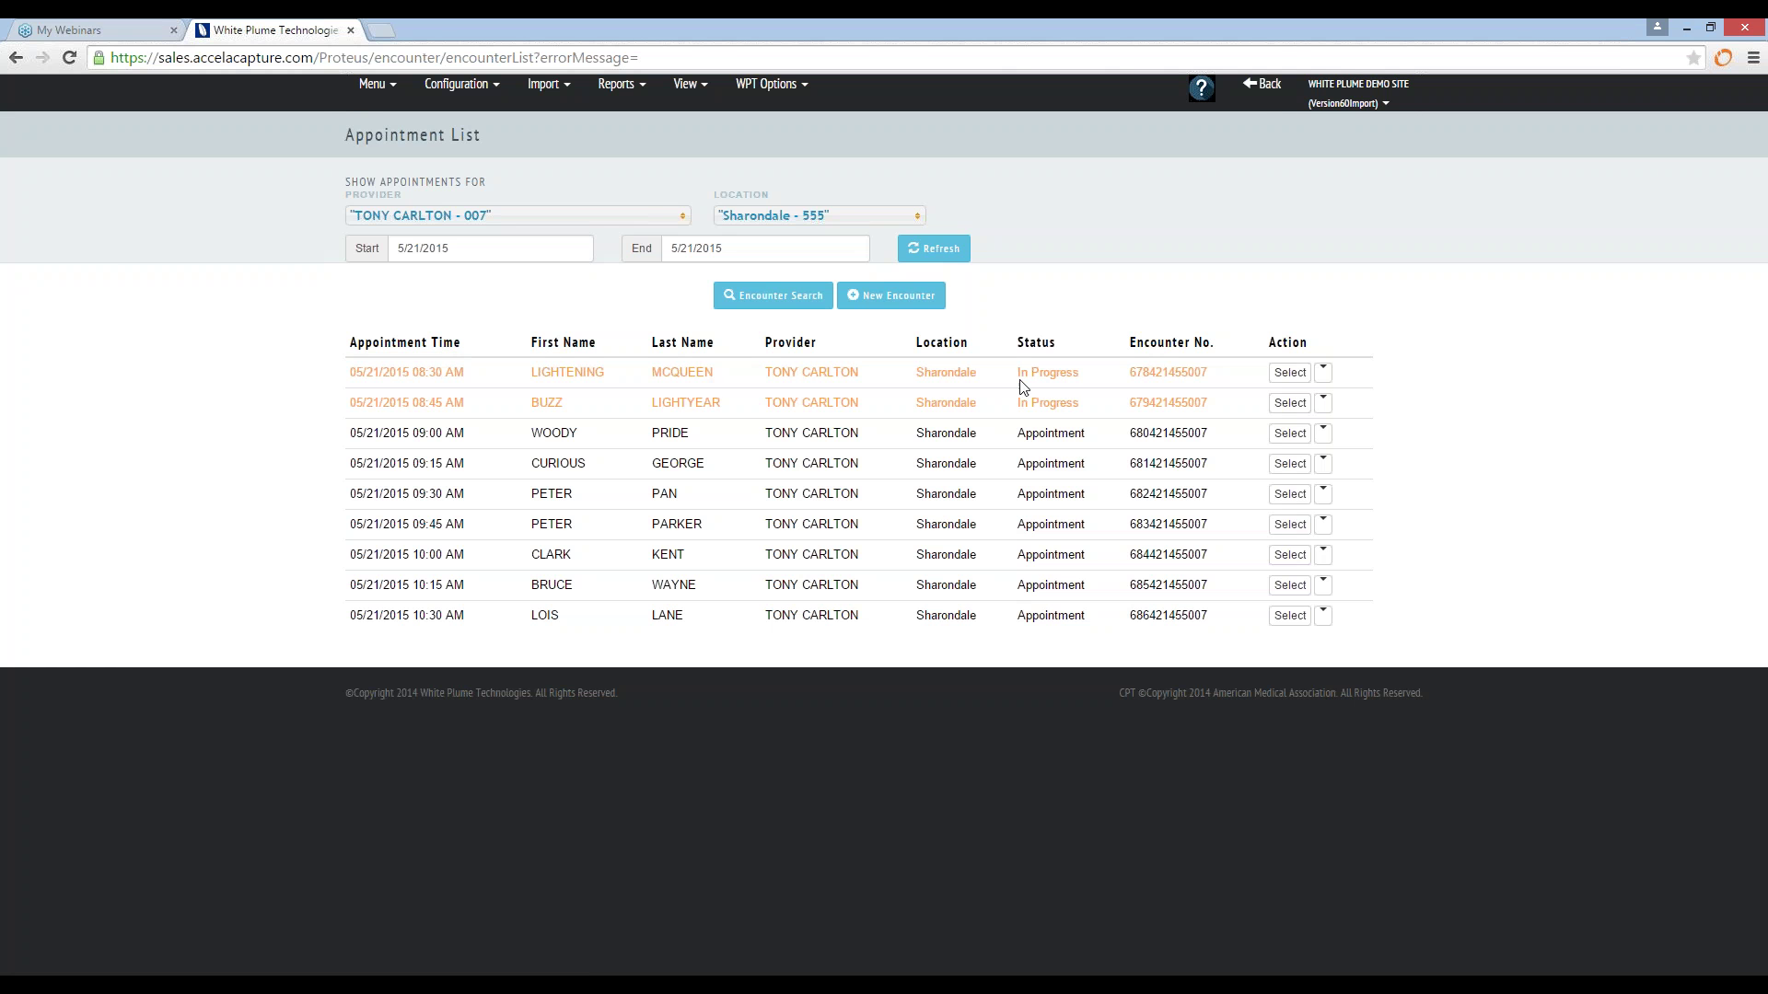
Step: Open the 08:30 AM encounter and select procedures 99213 Expanded problem focused (established patient) and 82465 Cholesterol
{"action": "left_click", "coordinate": [1067, 377]}
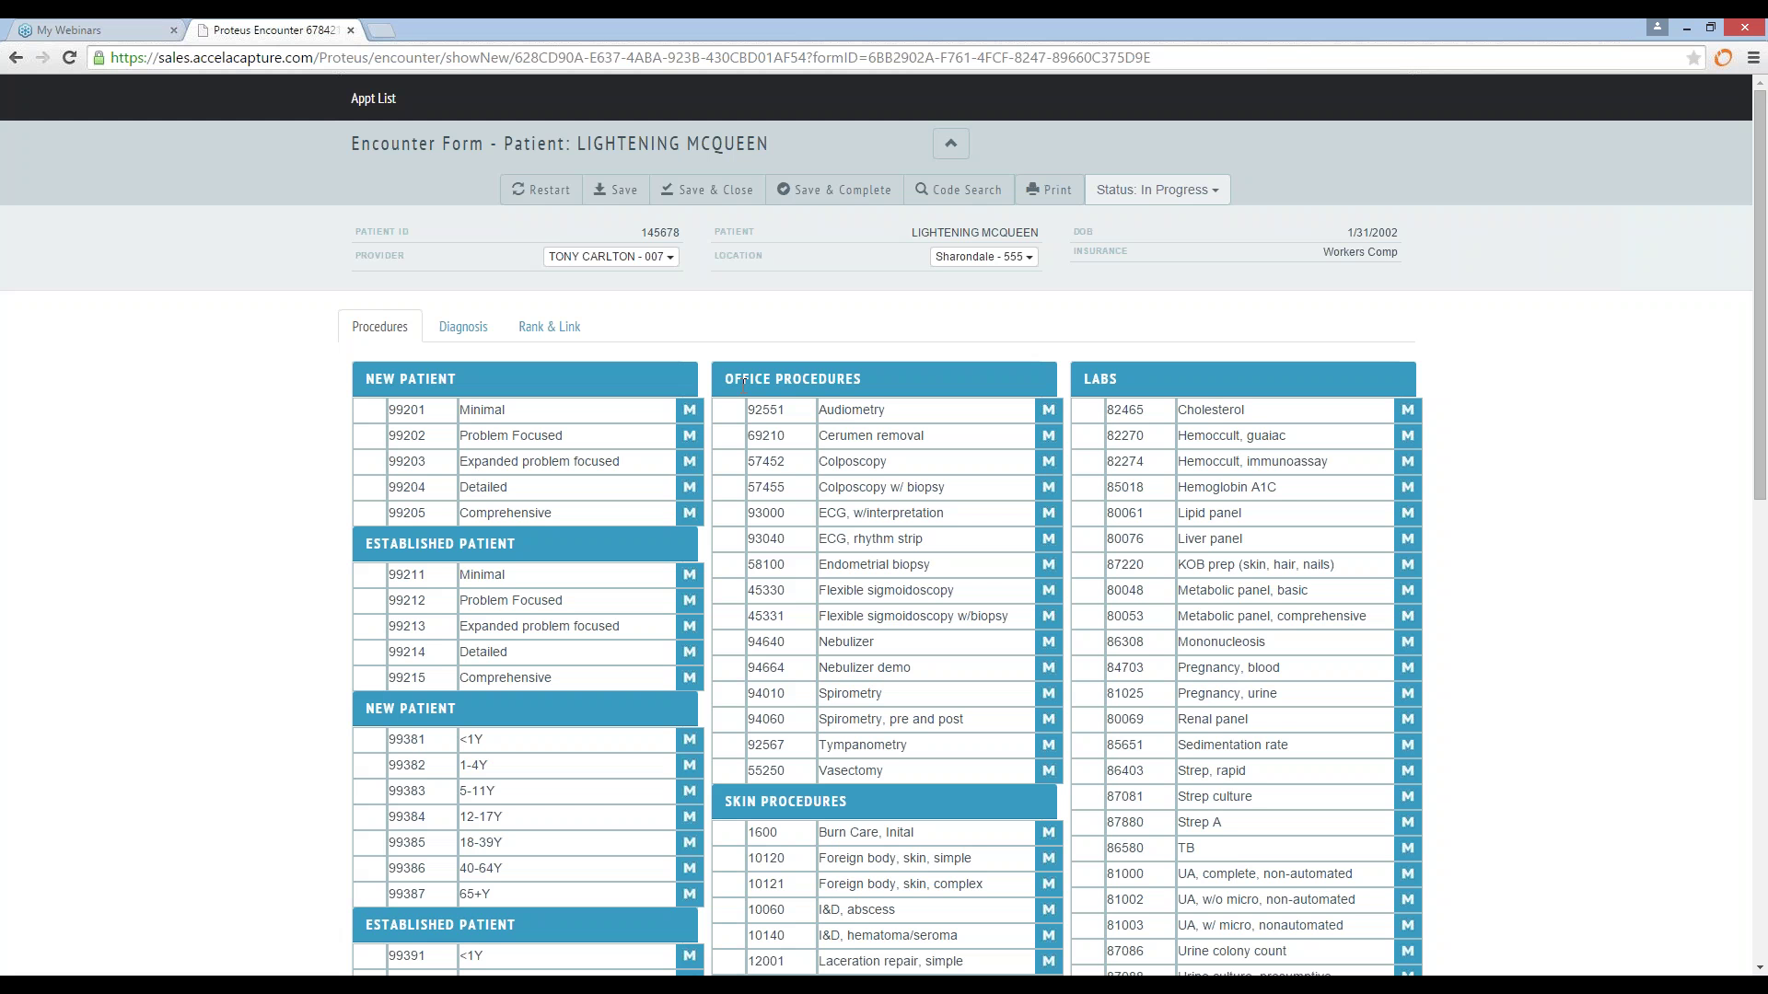
{"action": "left_click", "coordinate": [540, 633]}
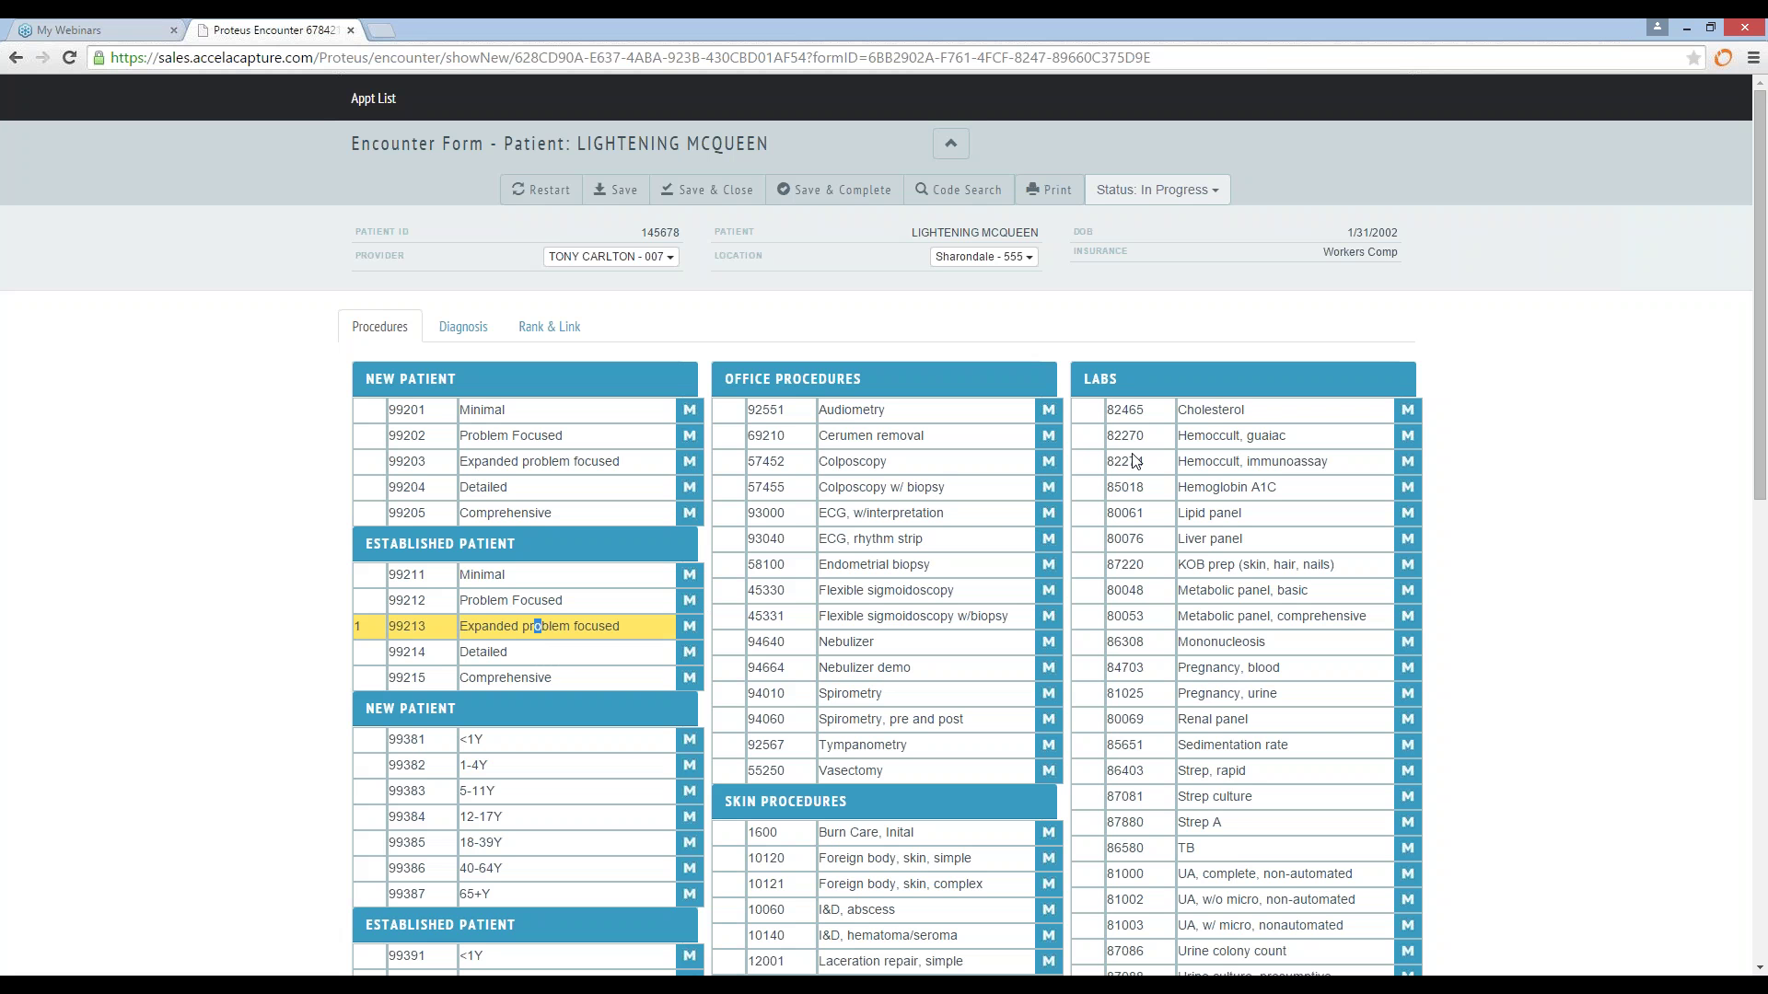
{"action": "left_click", "coordinate": [1229, 409]}
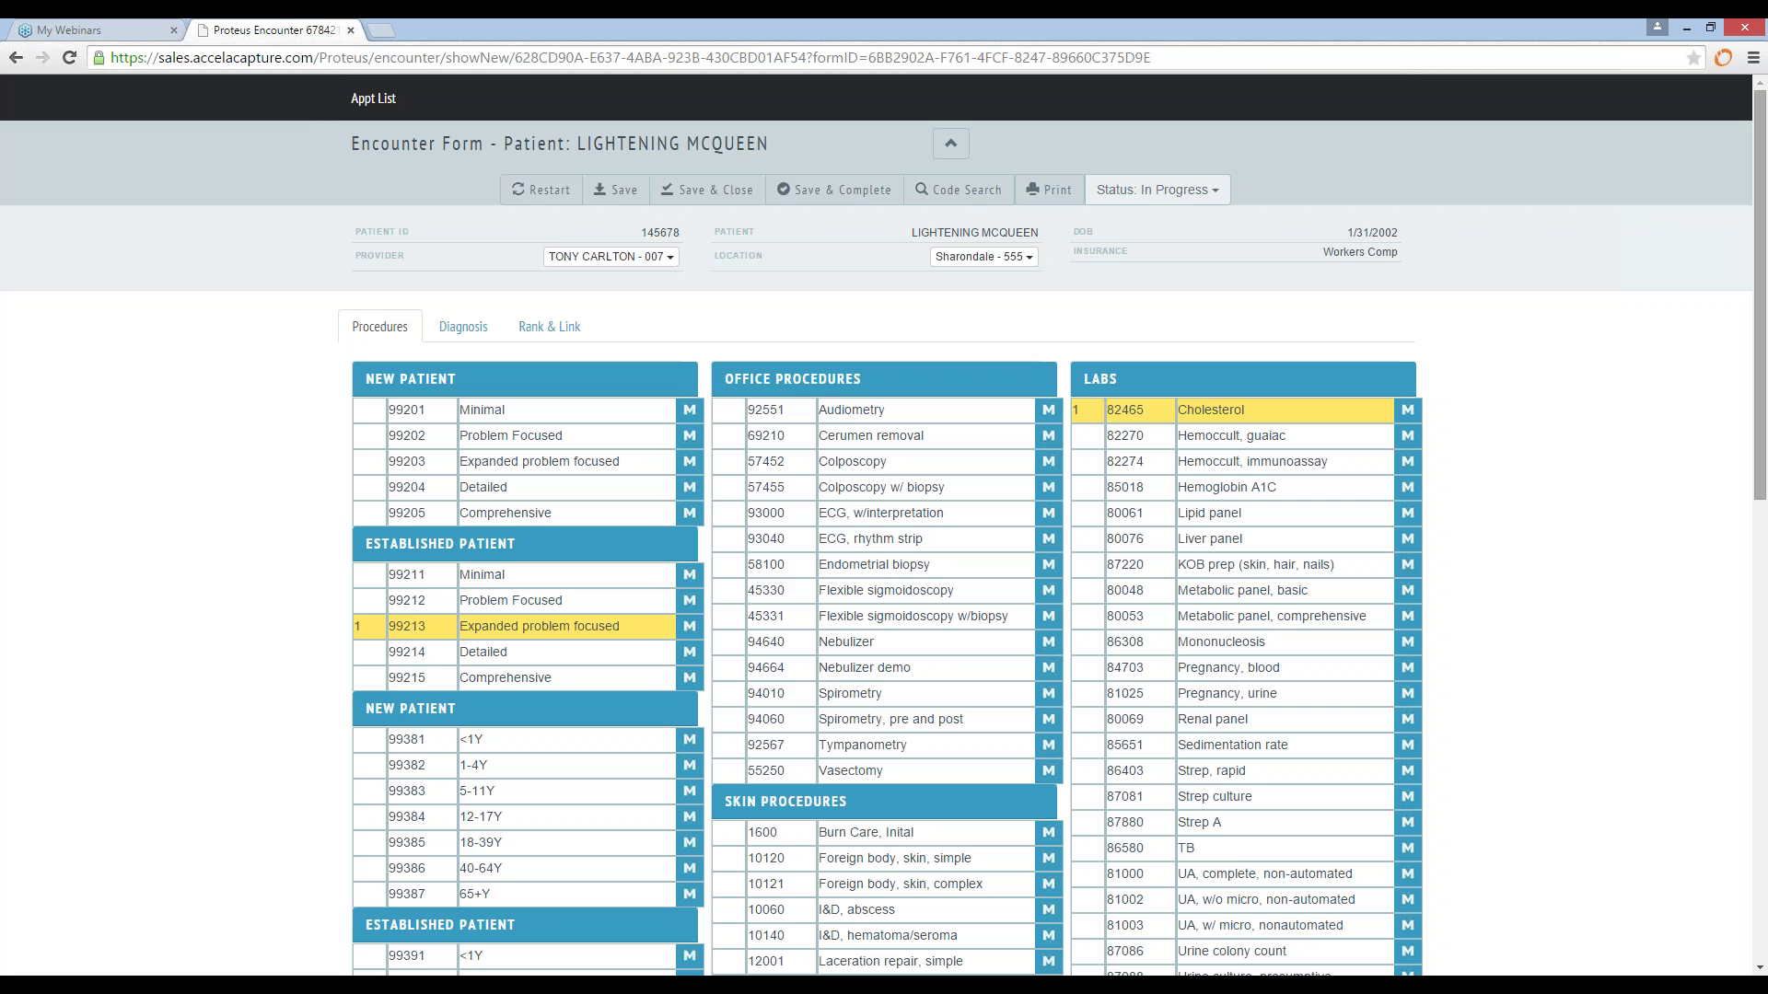
Step: Select diagnoses 786.2 Cough, 354.0 Carpal tunnel and 428.0 Heart failure, congestive, unspec., and save and close the encounter
{"action": "left_click", "coordinate": [456, 333]}
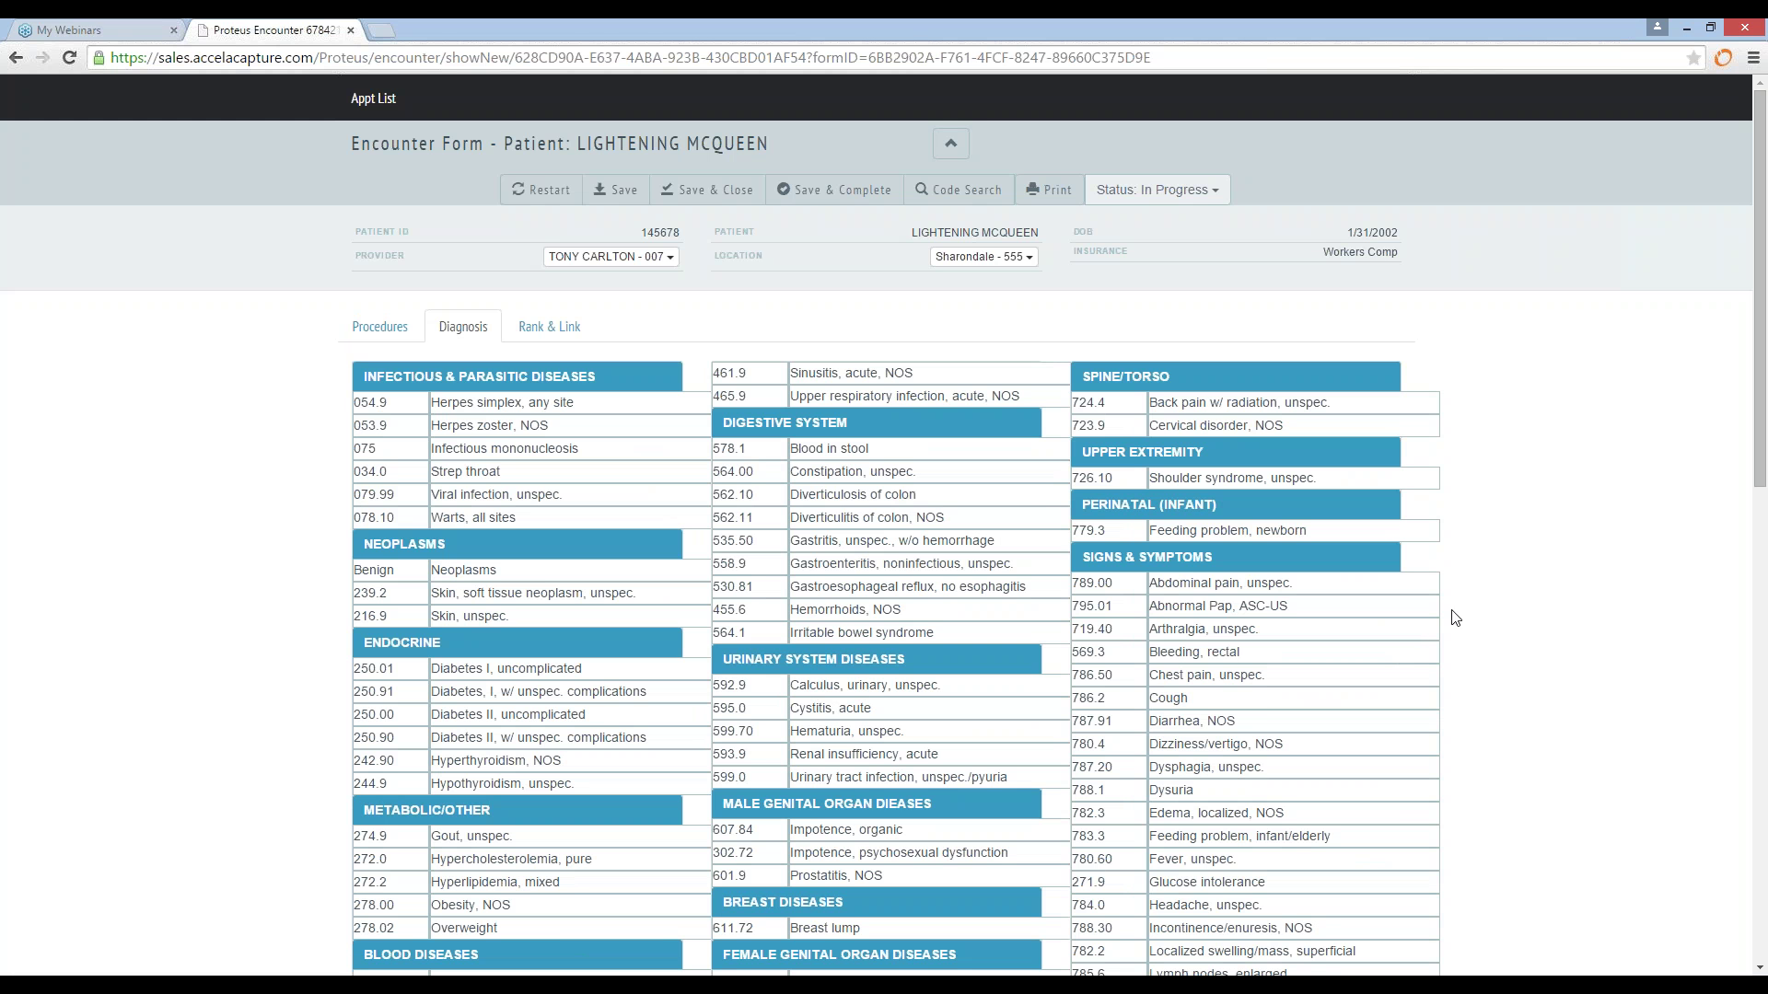
{"action": "left_click", "coordinate": [1230, 704]}
{"action": "left_click_drag", "start_coordinate": [1757, 473], "coordinate": [1754, 684]}
{"action": "scroll", "coordinate": [599, 451], "scroll_direction": "down", "scroll_amount": 3}
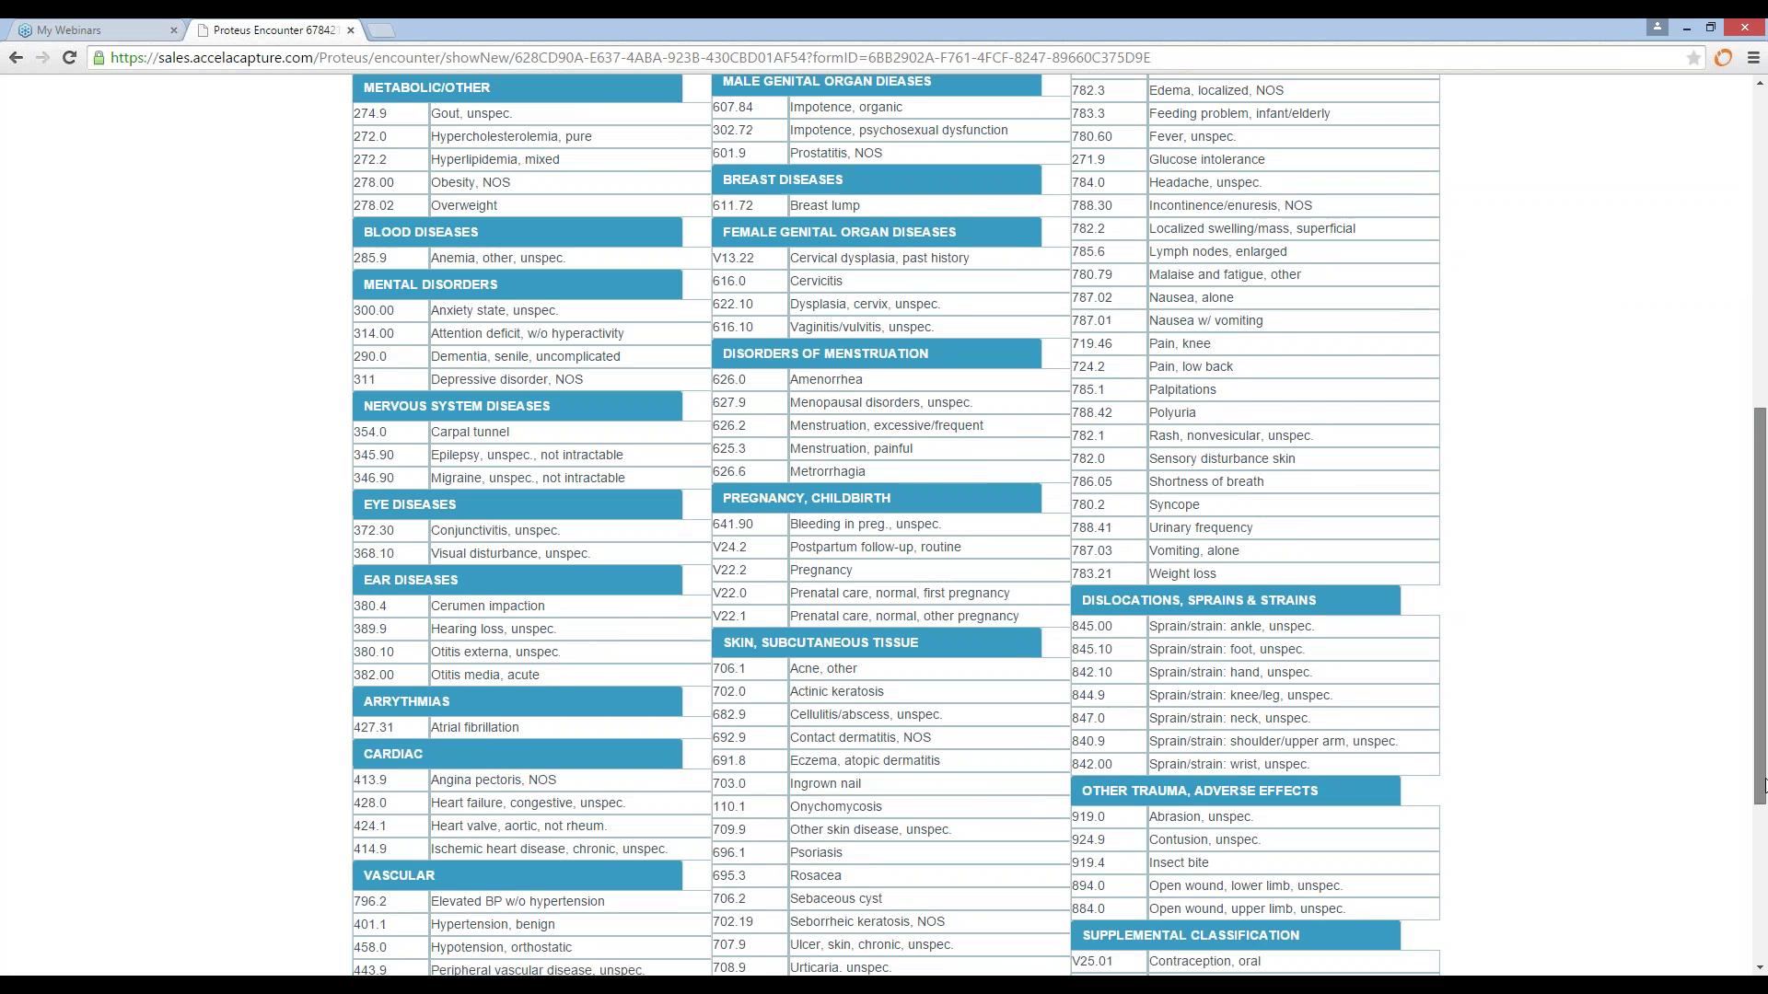
{"action": "left_click", "coordinate": [570, 433]}
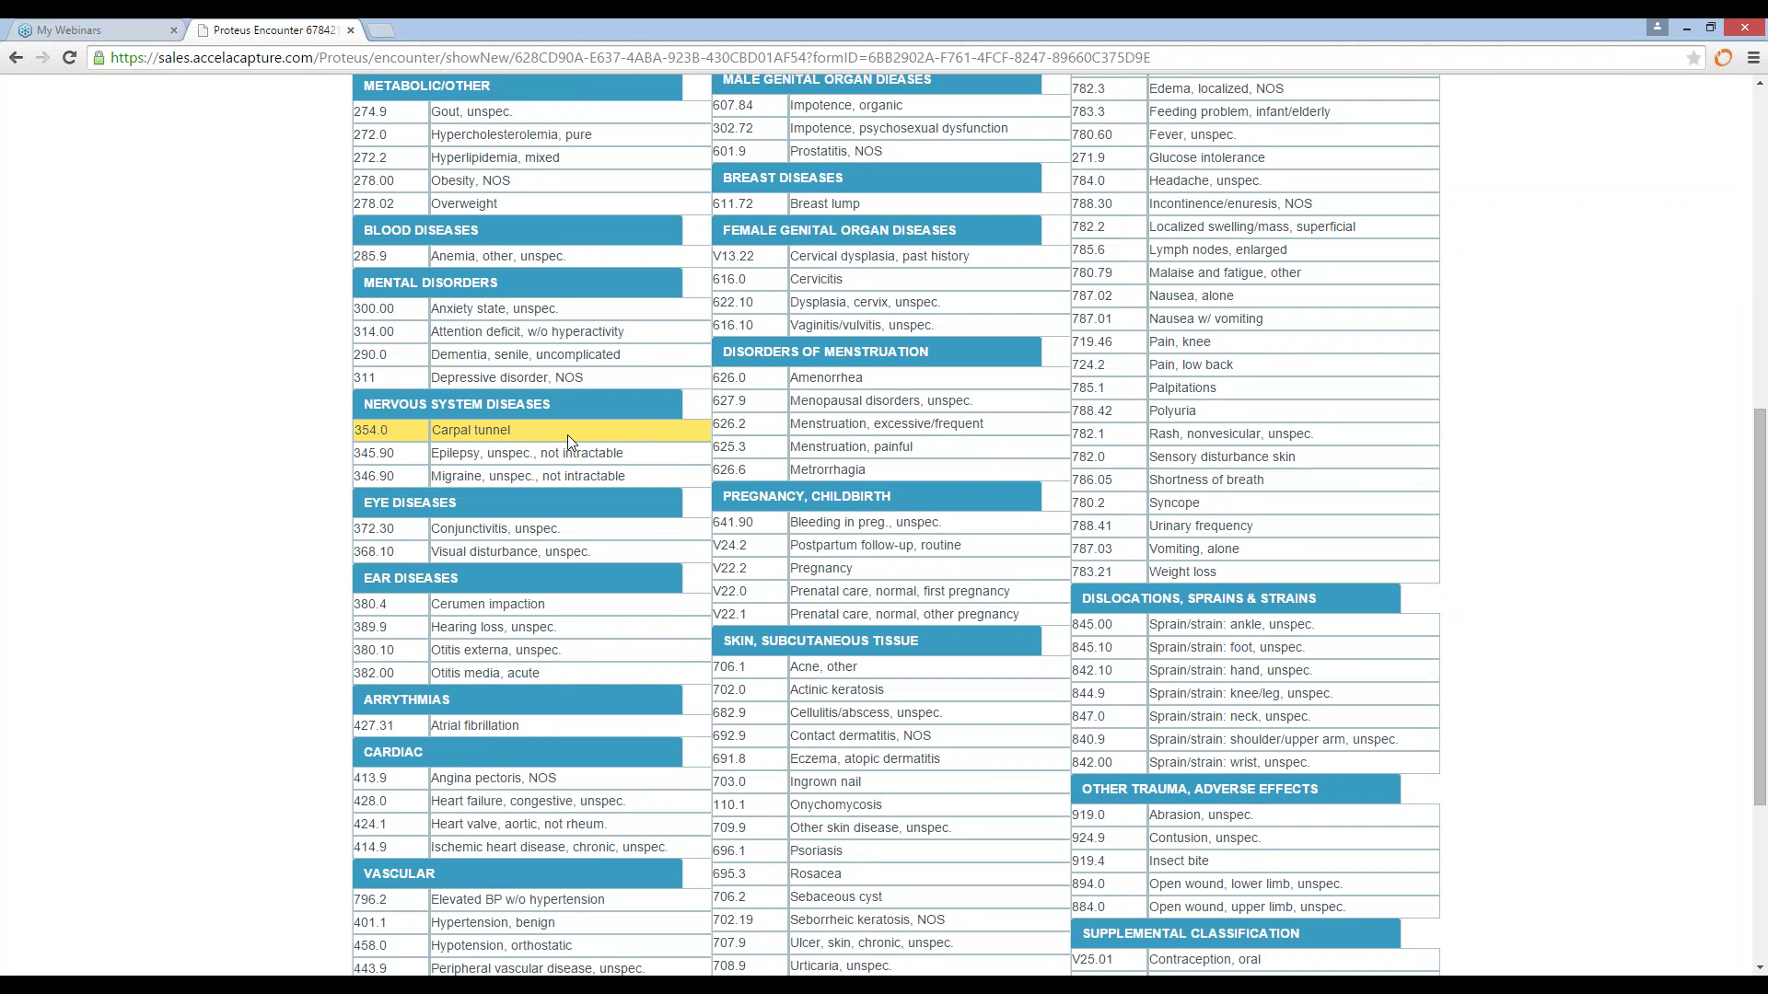
{"action": "left_click", "coordinate": [543, 810]}
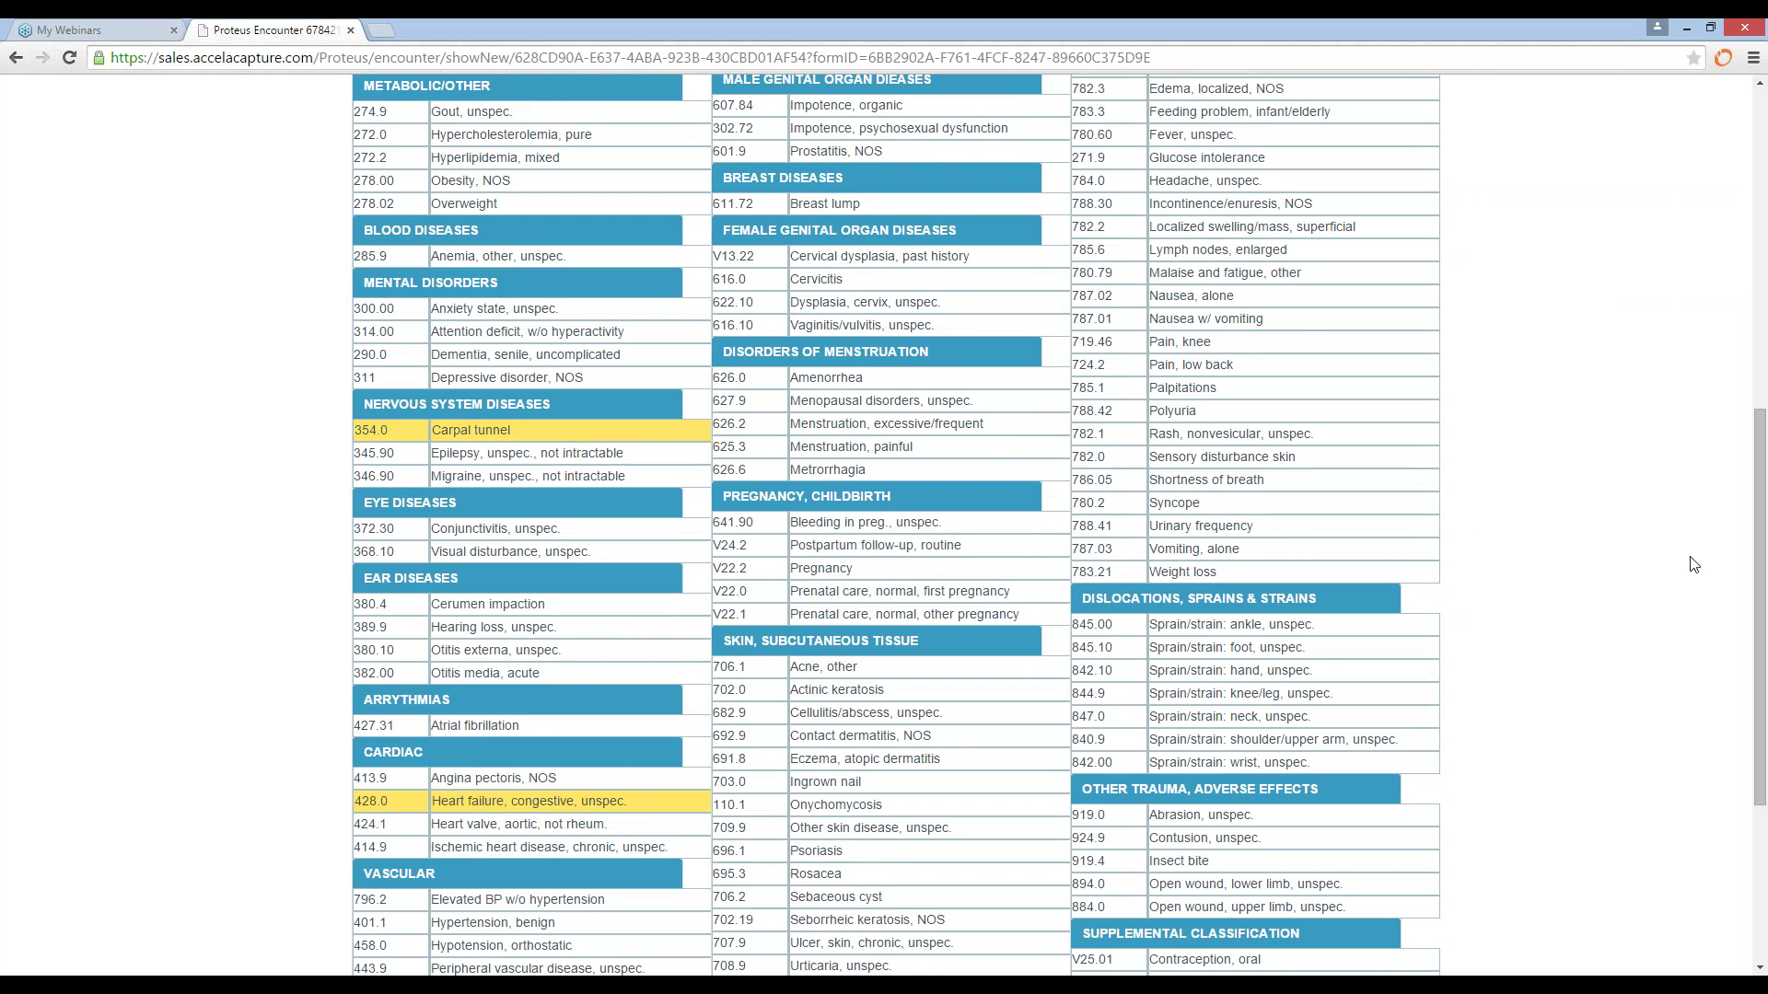
{"action": "left_click_drag", "start_coordinate": [1760, 581], "coordinate": [1743, 221]}
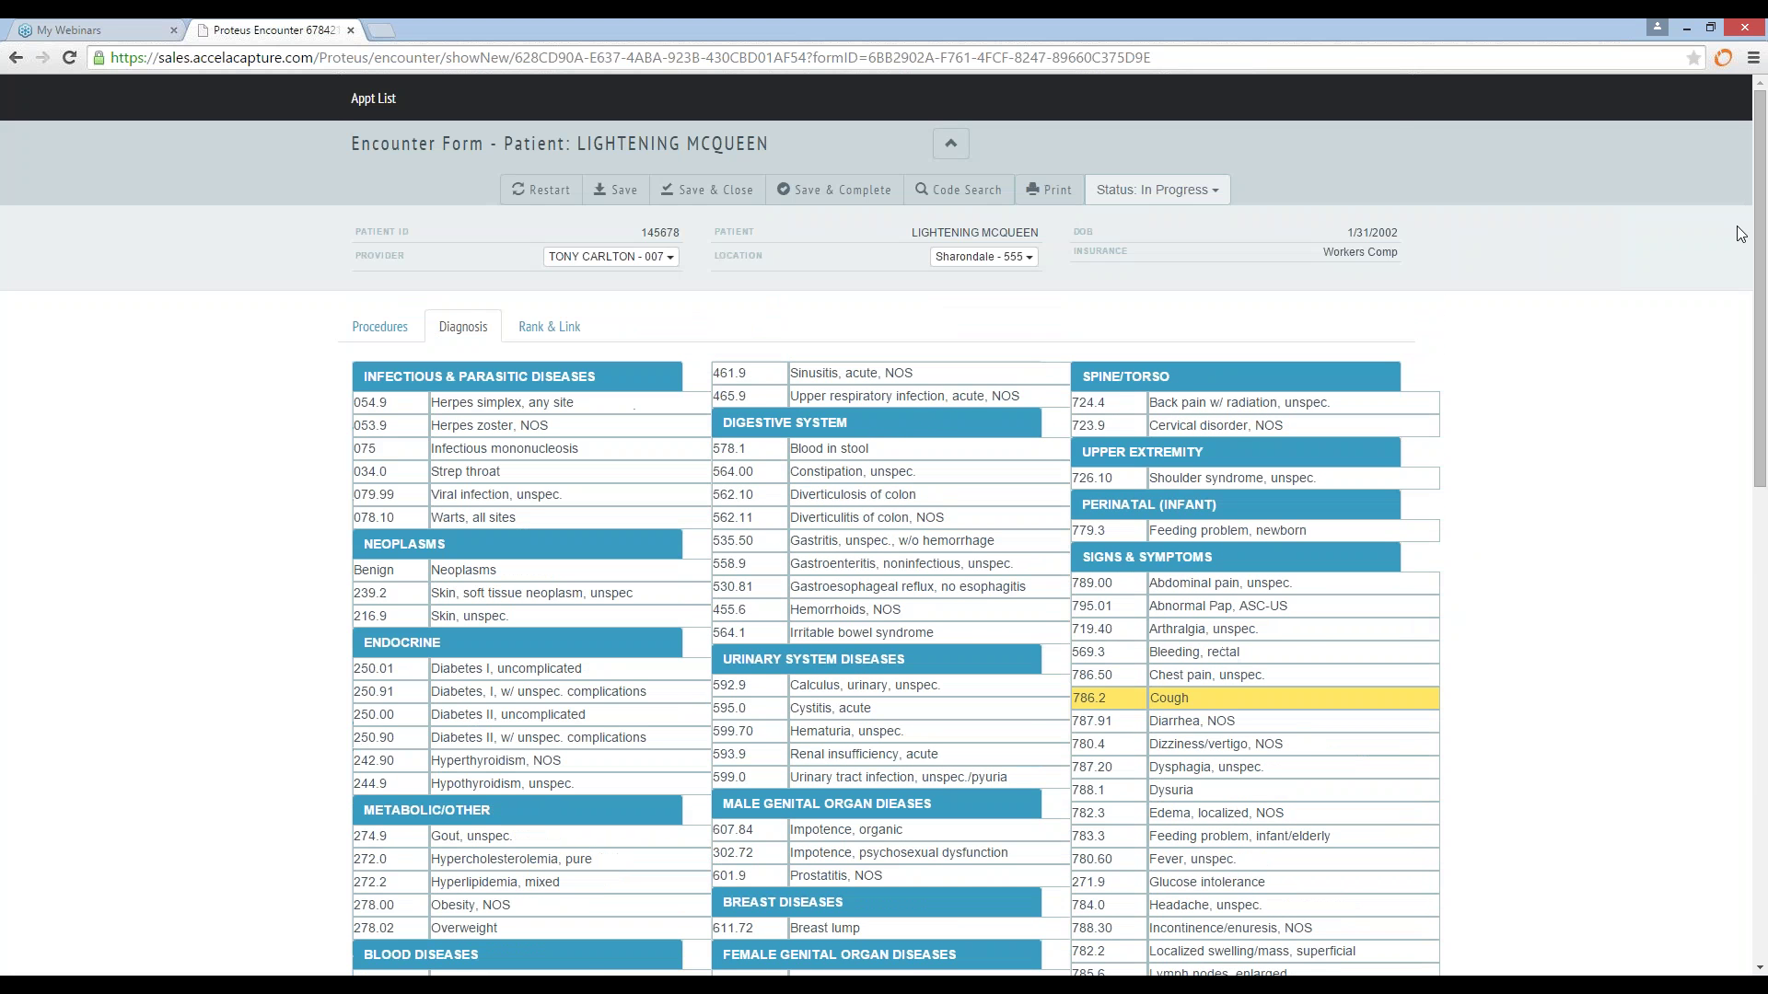
{"action": "left_click", "coordinate": [723, 193]}
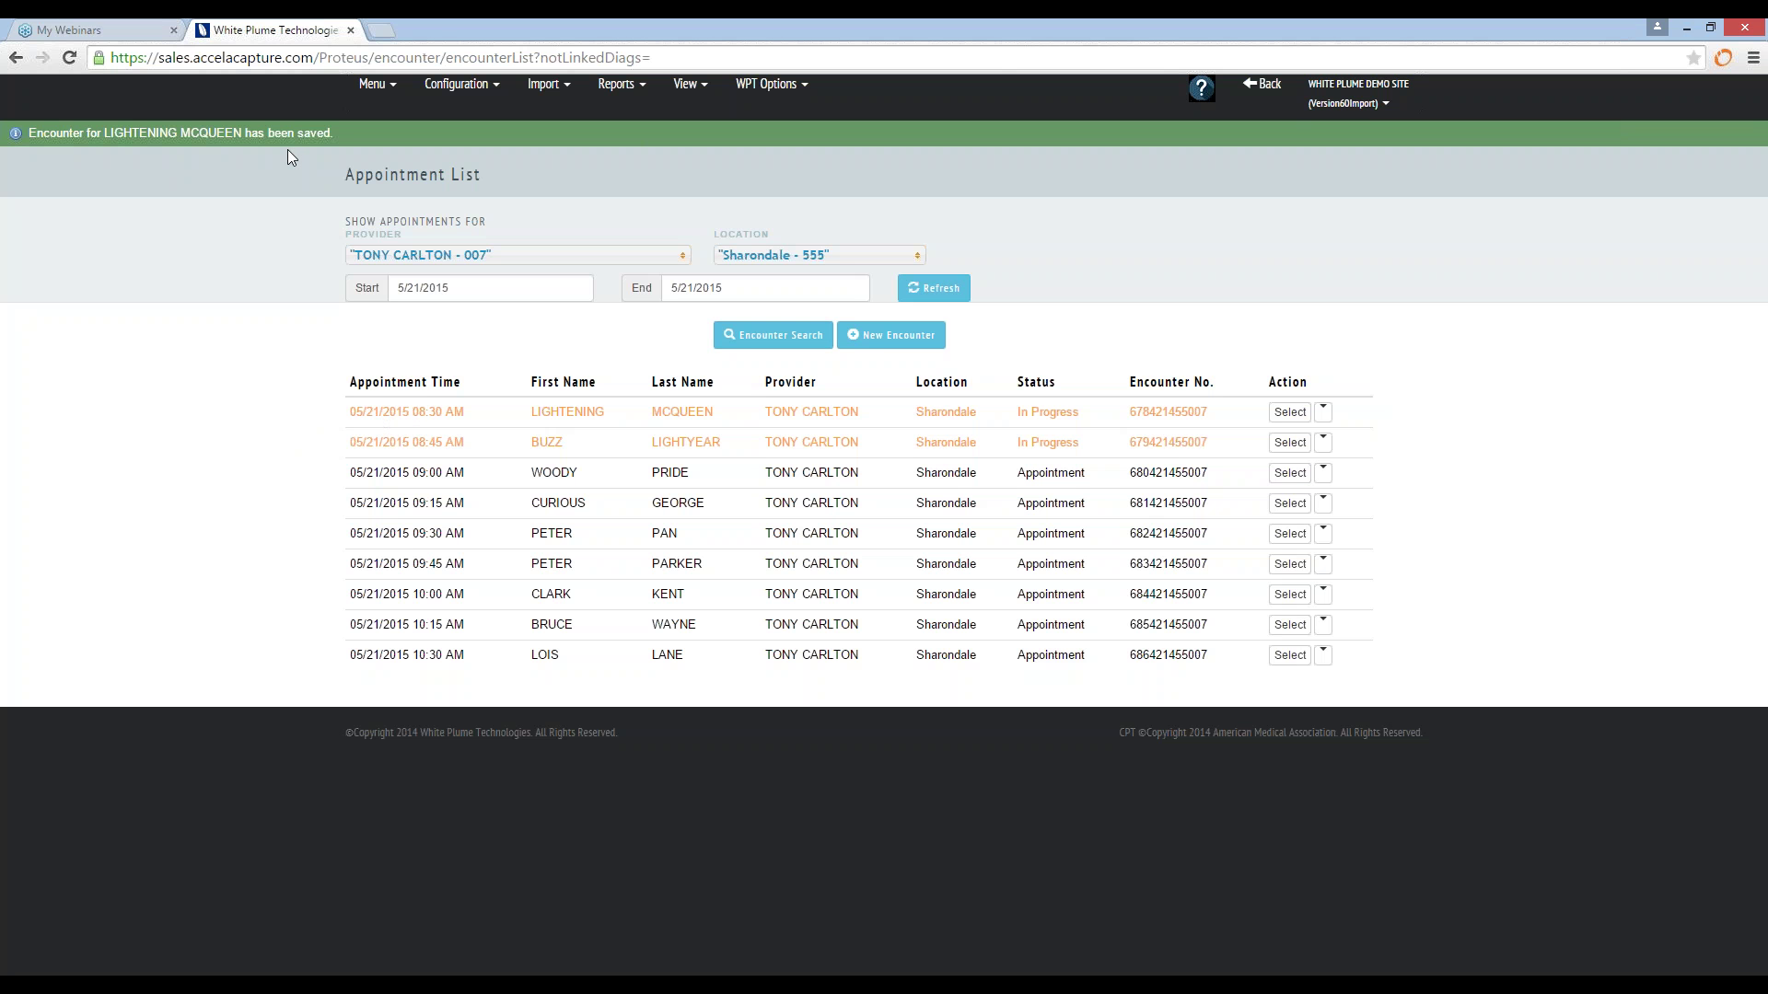
Step: Open the 08:45 AM encounter and select procedures 99213 Expanded problem focused (established patient) and 82465 Cholesterol
{"action": "left_click", "coordinate": [546, 443]}
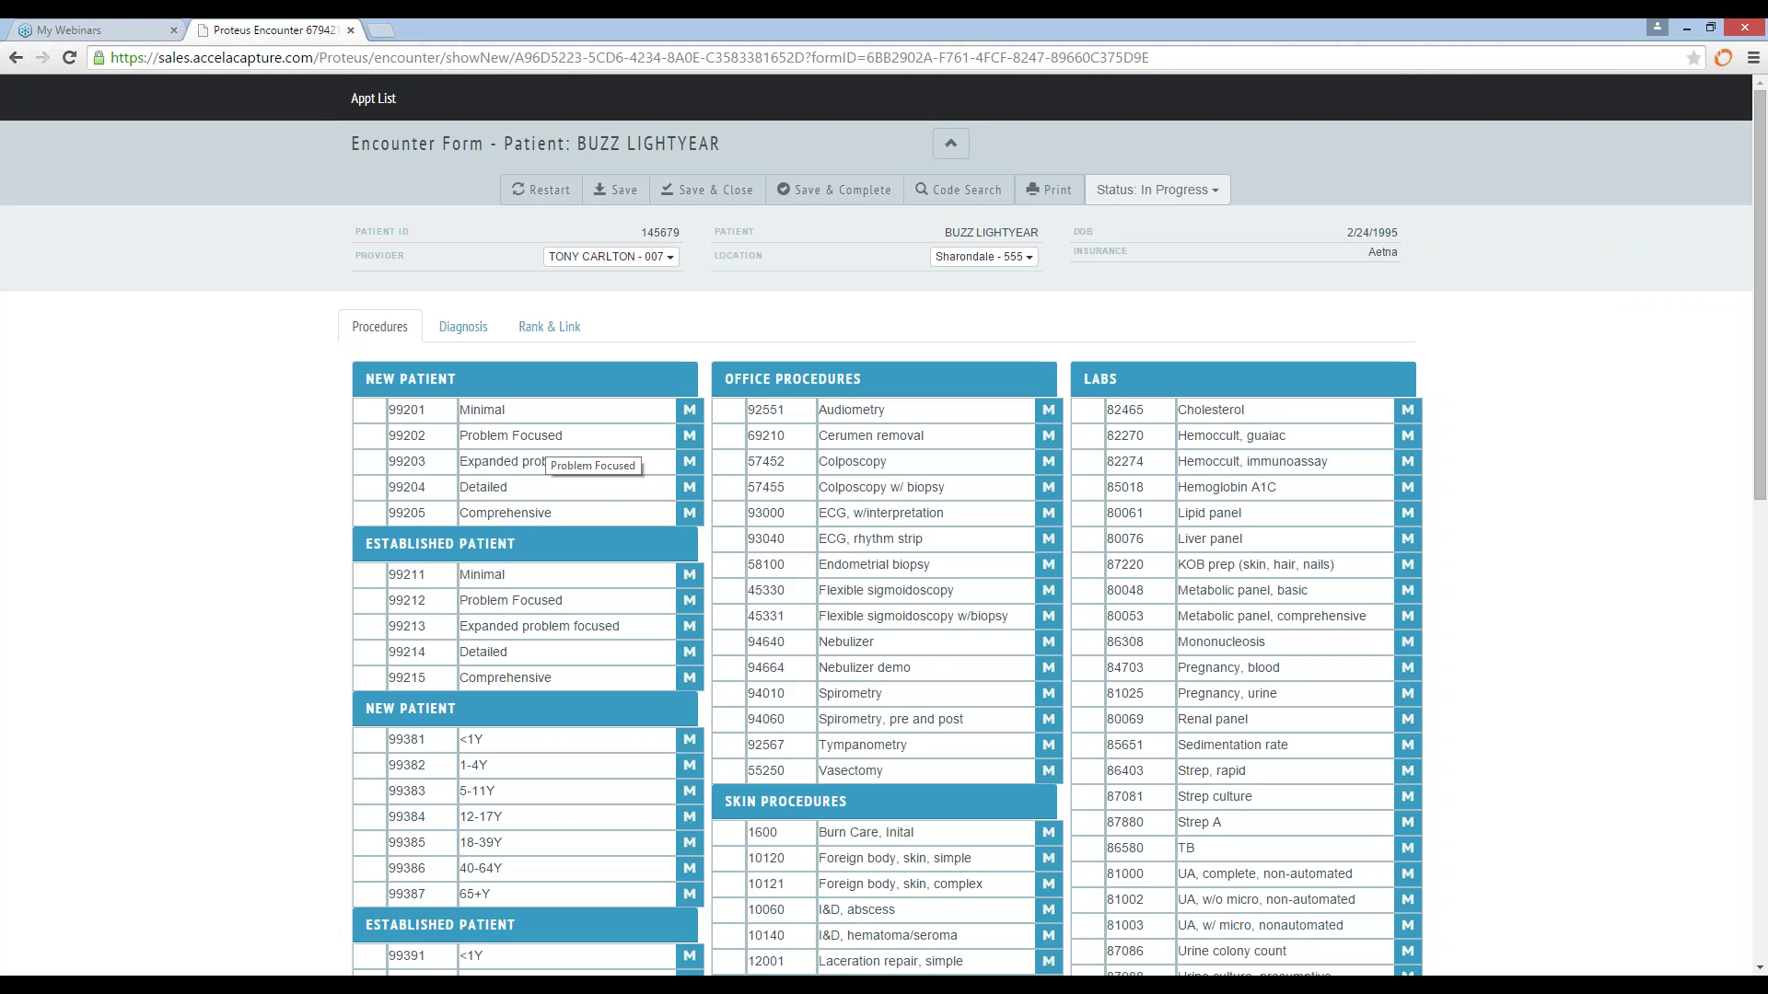
{"action": "left_click", "coordinate": [538, 622]}
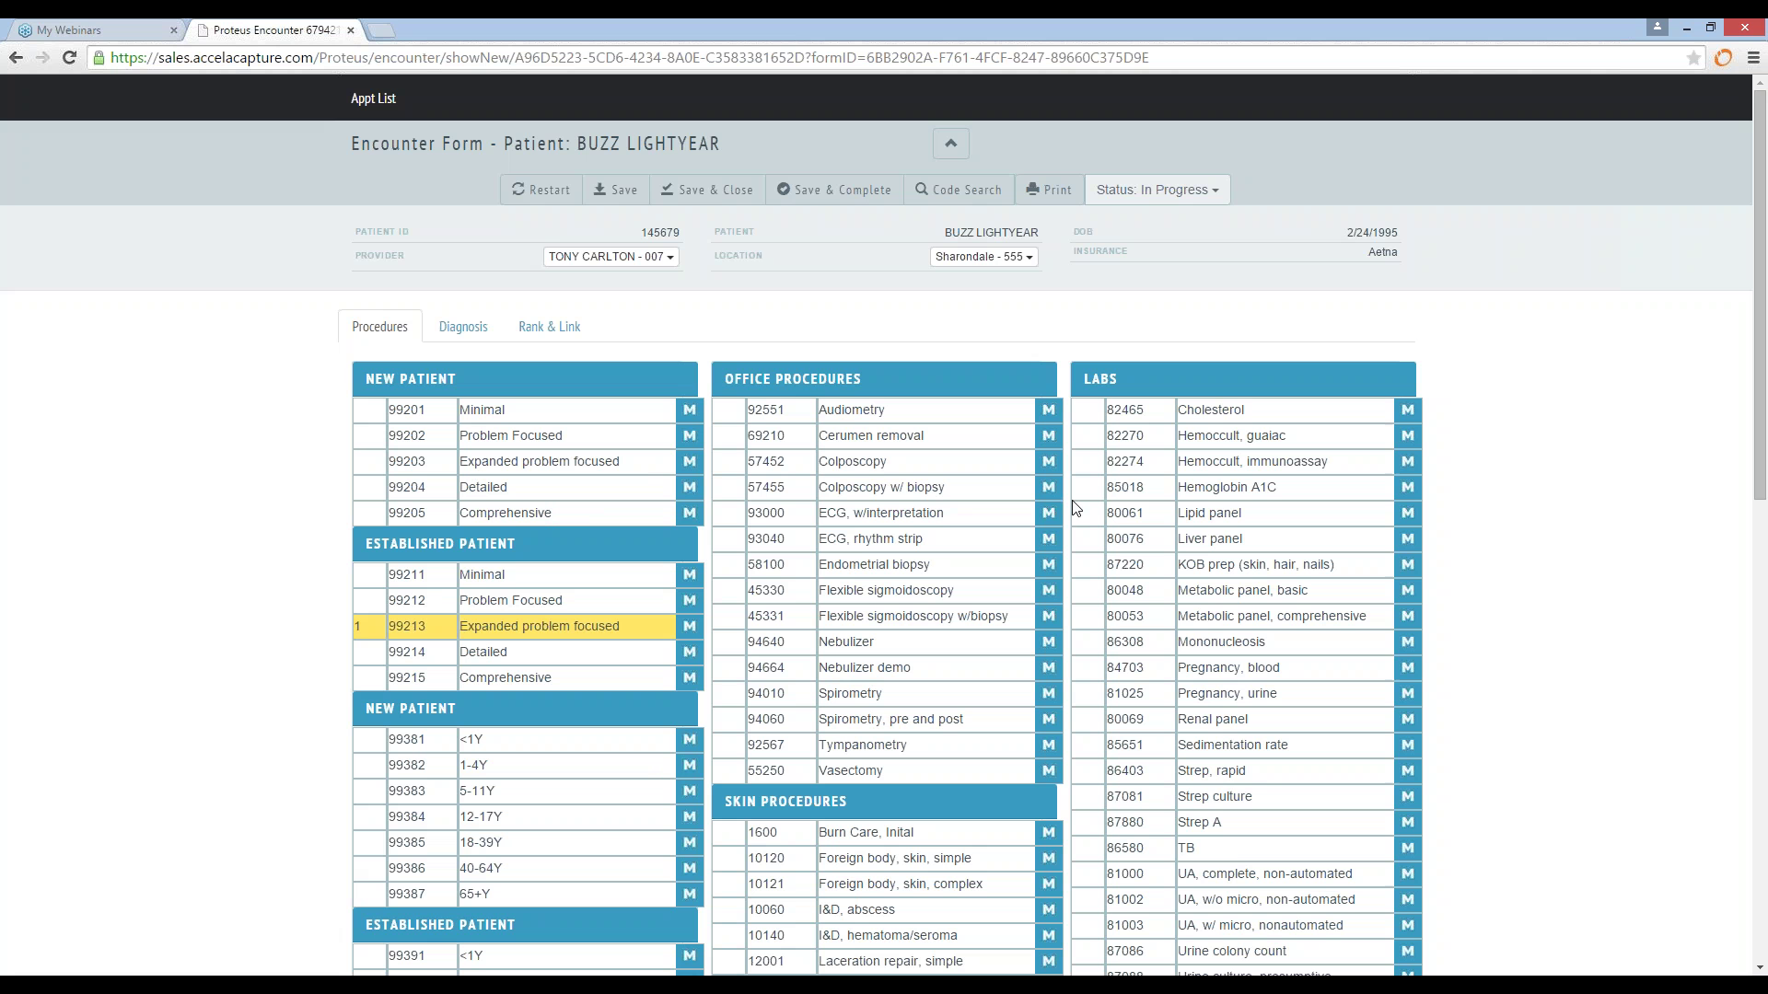
{"action": "left_click", "coordinate": [1238, 412]}
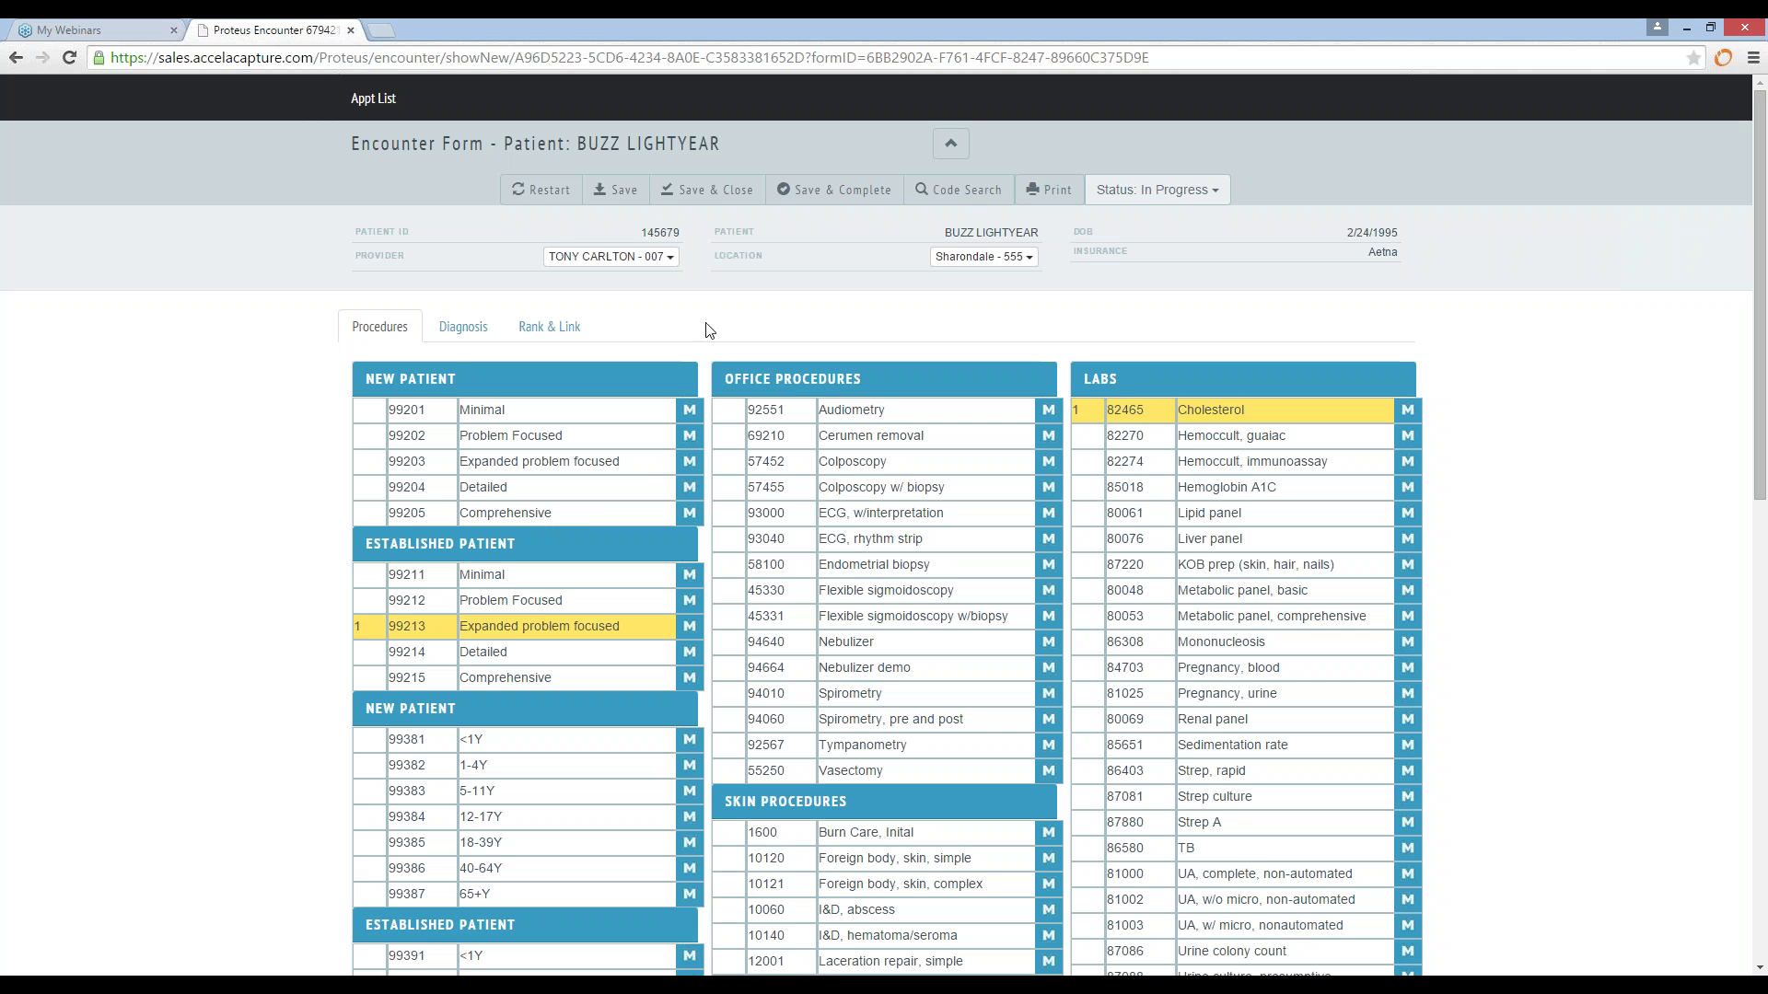
Step: Select the Cough diagnosis and the Carpal tunnel diagnosis, choosing the Right ICD-10 scenario for the upper limb
{"action": "left_click", "coordinate": [463, 329]}
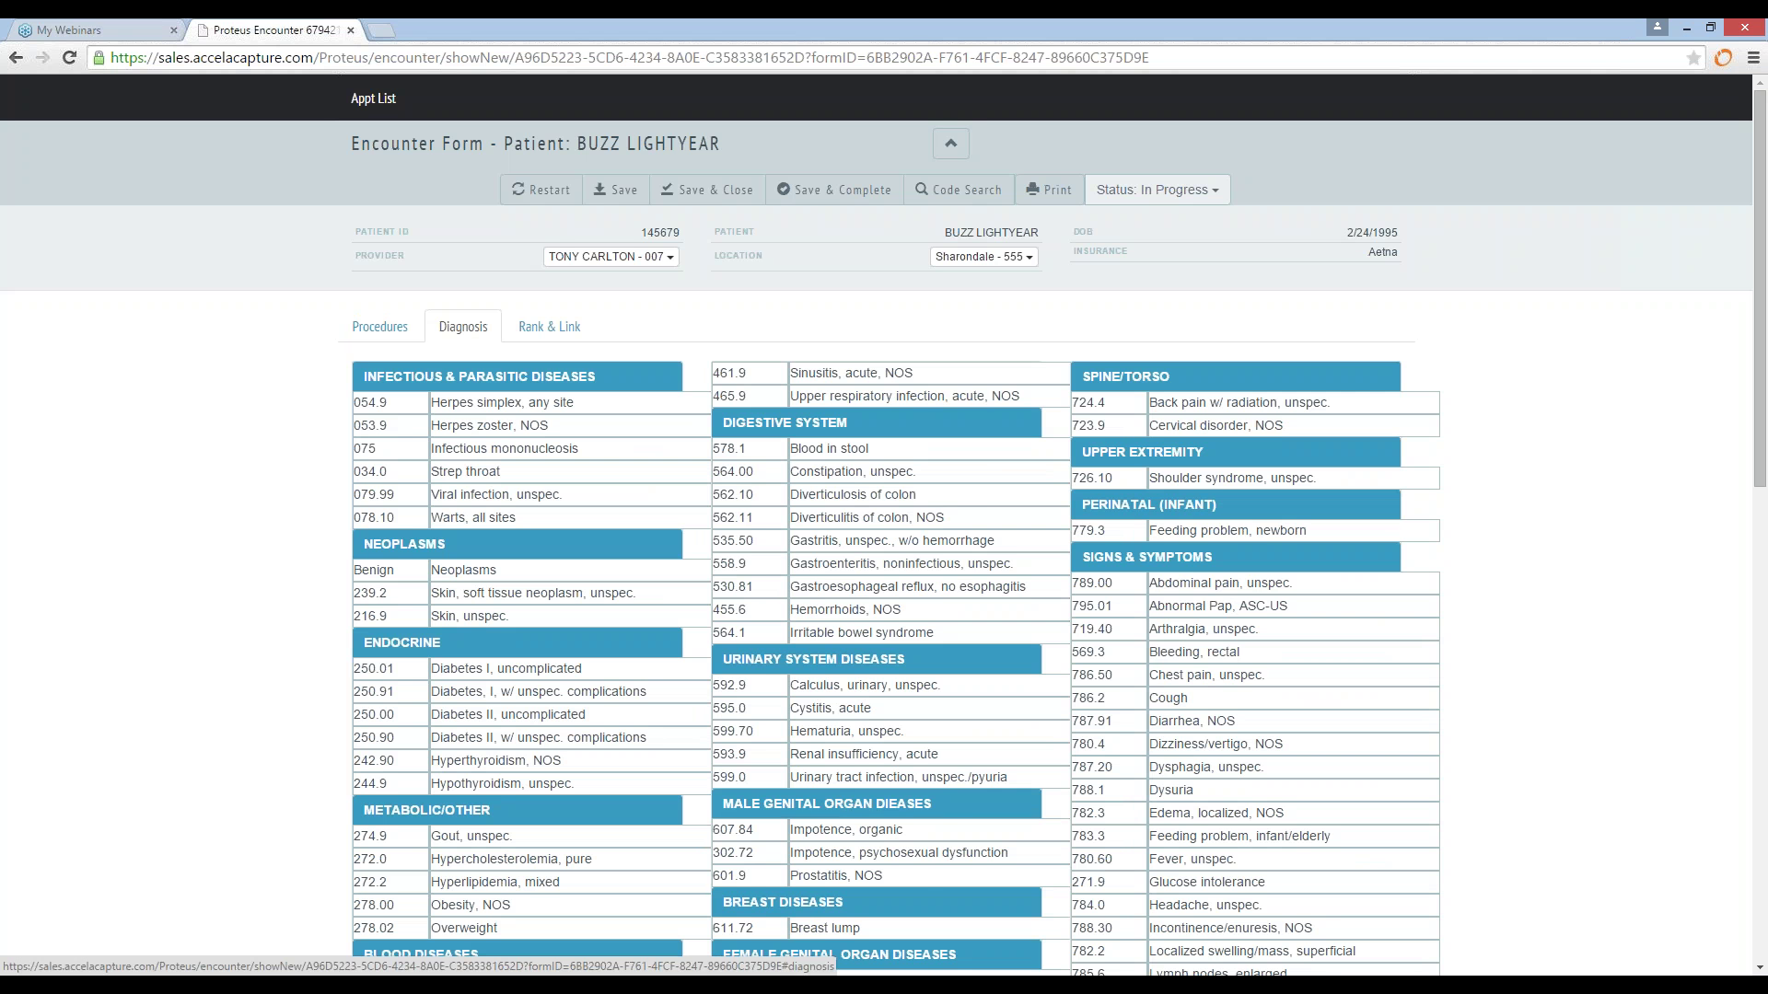
{"action": "left_click", "coordinate": [1218, 700]}
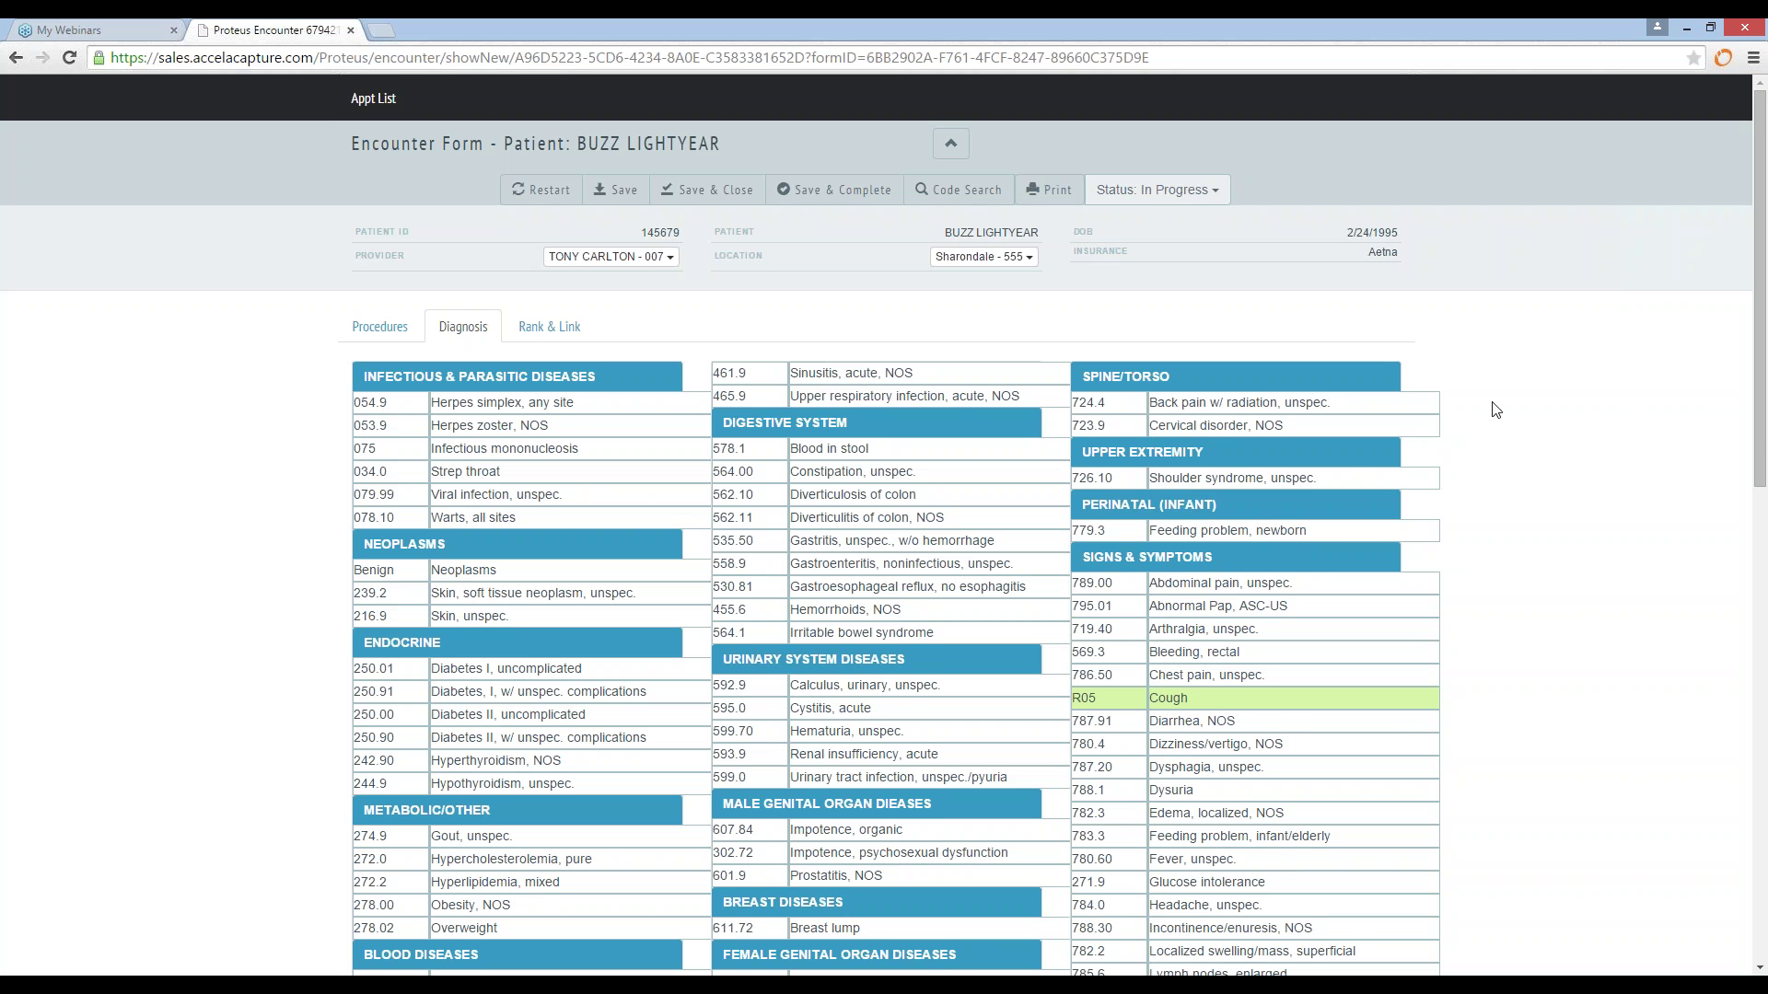
{"action": "left_click_drag", "start_coordinate": [1762, 439], "coordinate": [1749, 717]}
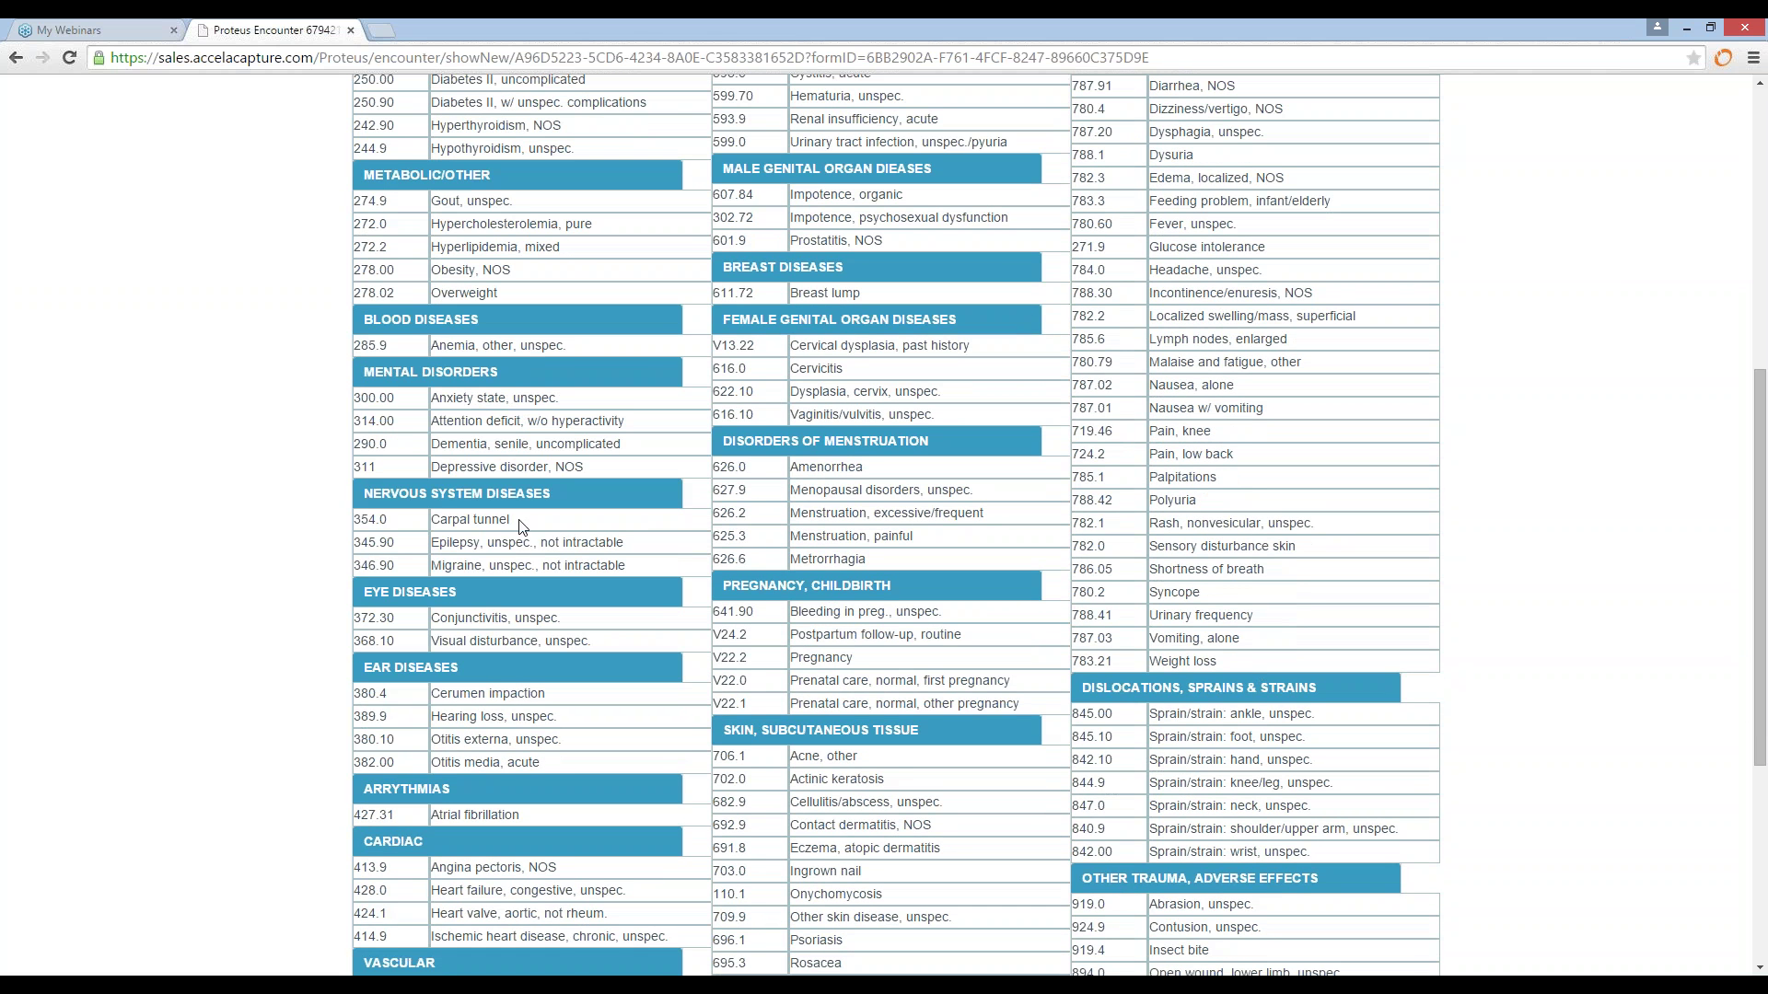
{"action": "left_click", "coordinate": [470, 519]}
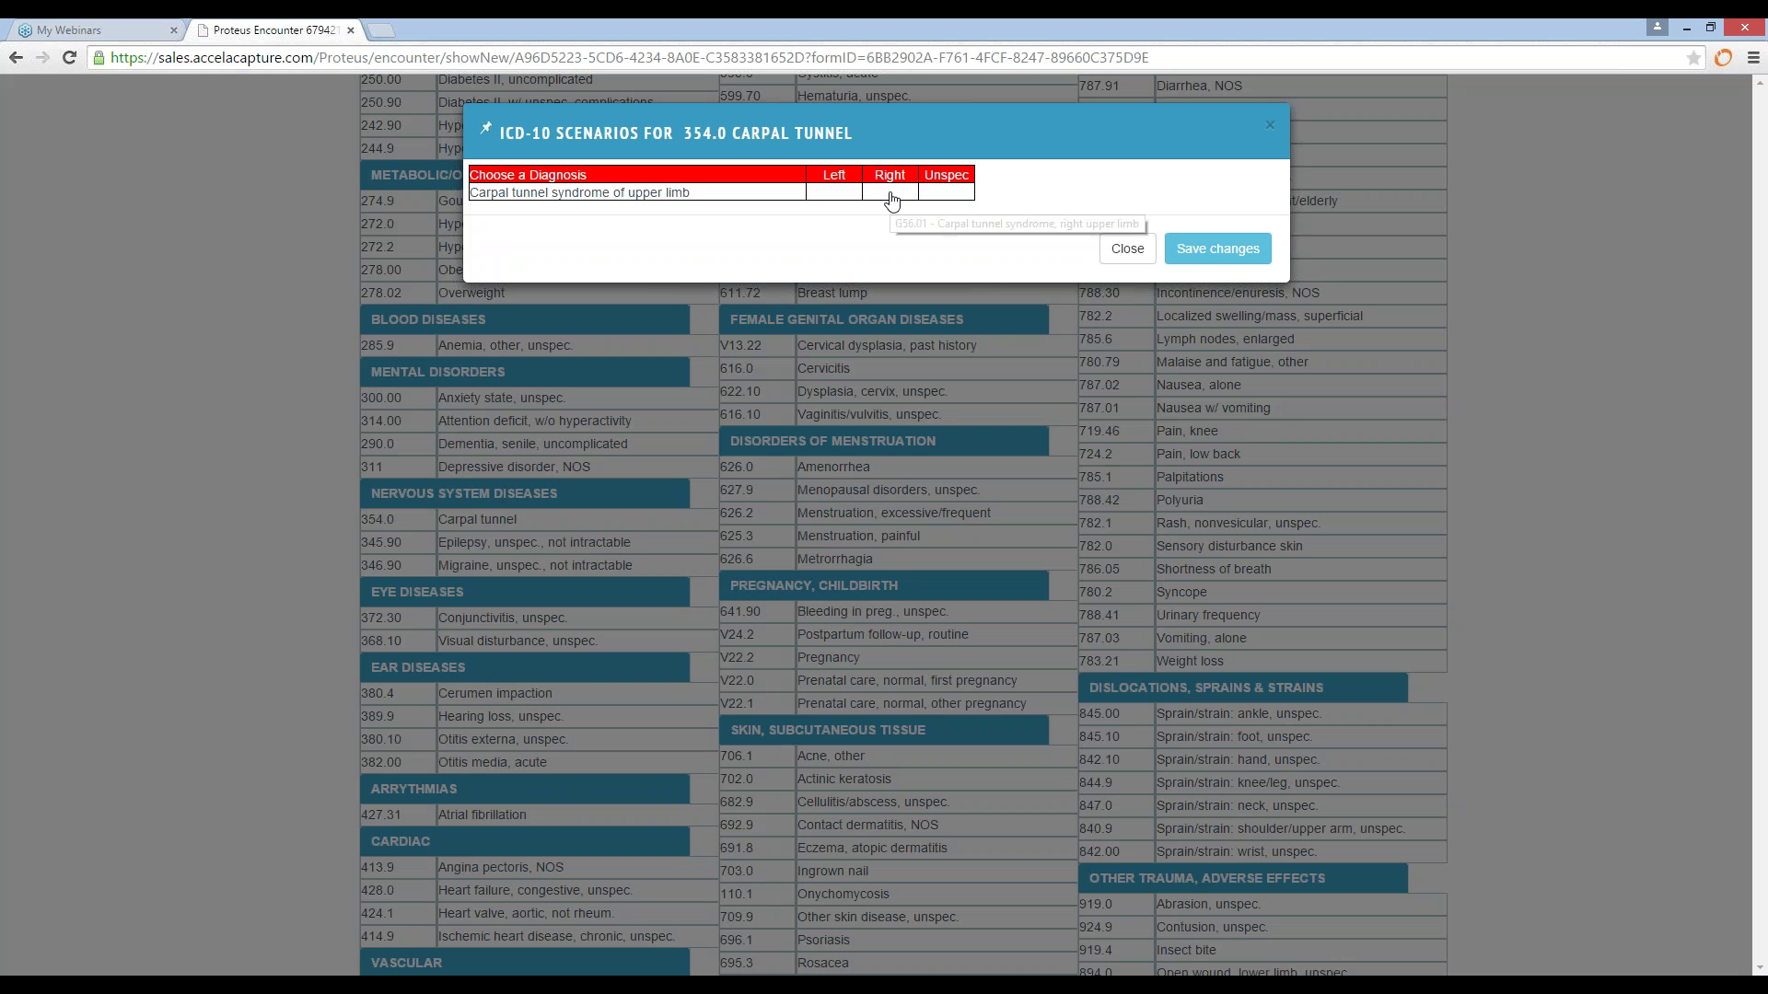
{"action": "left_click", "coordinate": [891, 195]}
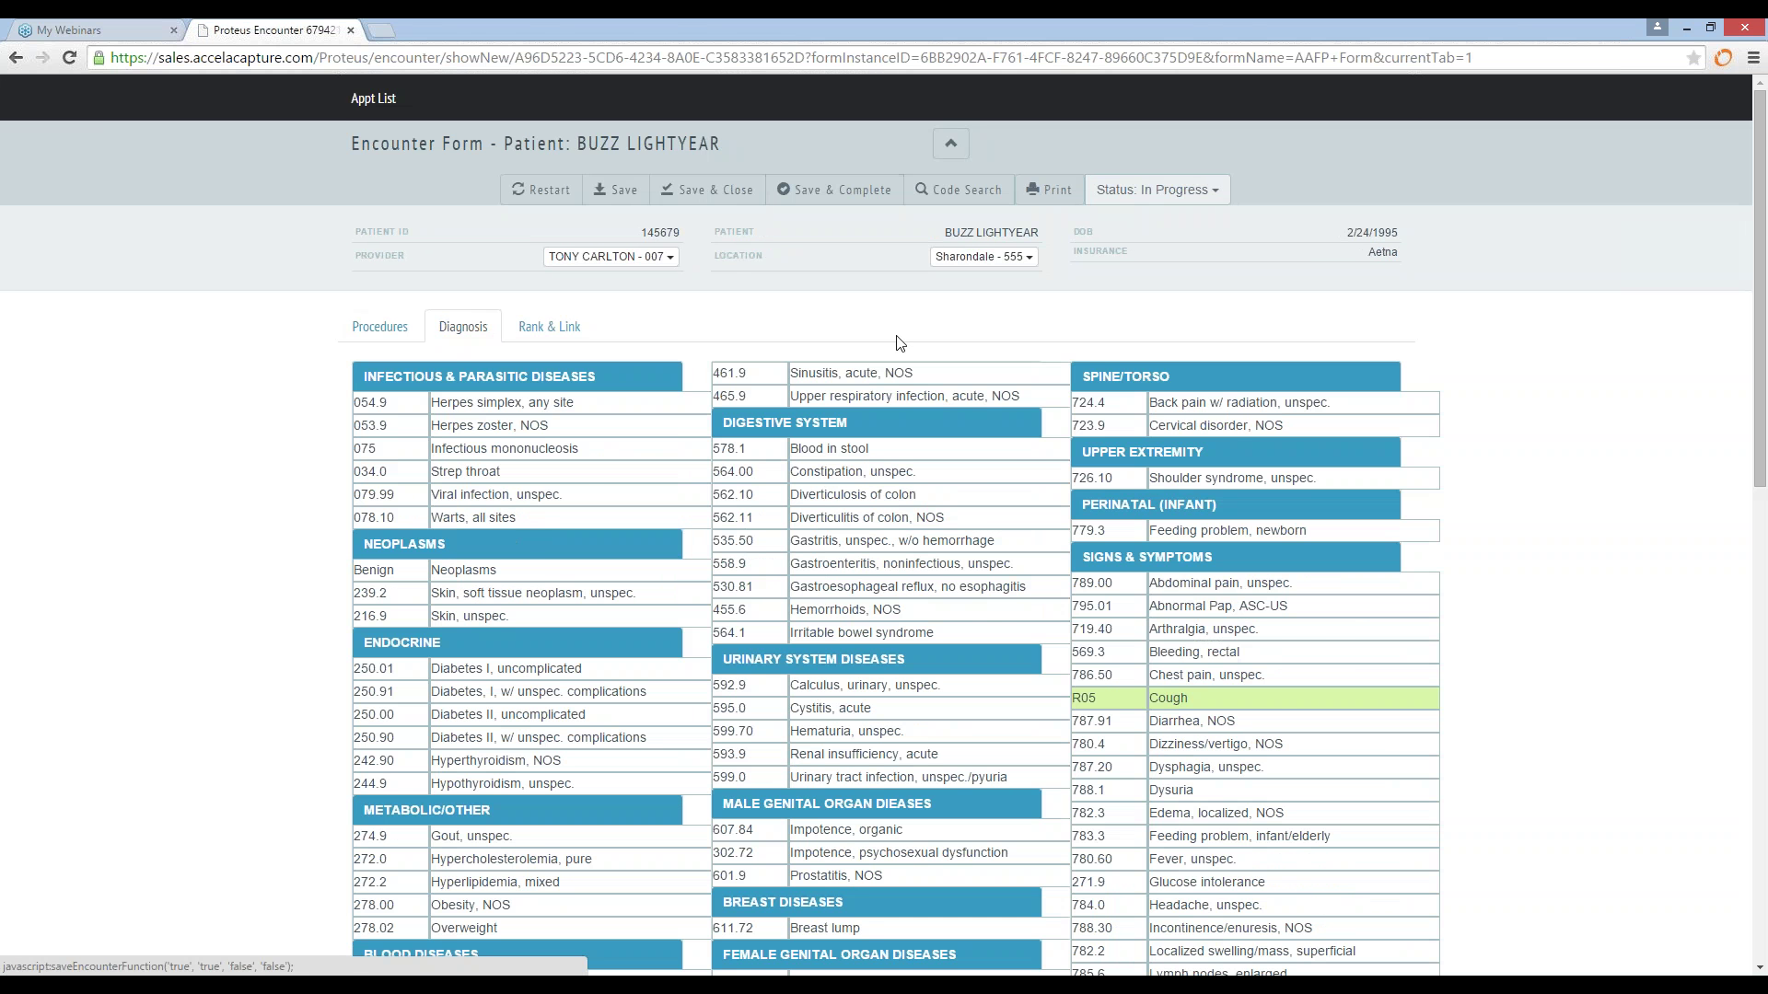
Step: Select the 428.0 congestive heart failure diagnosis with the Chronic, Systolic ICD-10 scenario, I50.22
{"action": "scroll", "coordinate": [885, 395], "scroll_direction": "down", "scroll_amount": 3}
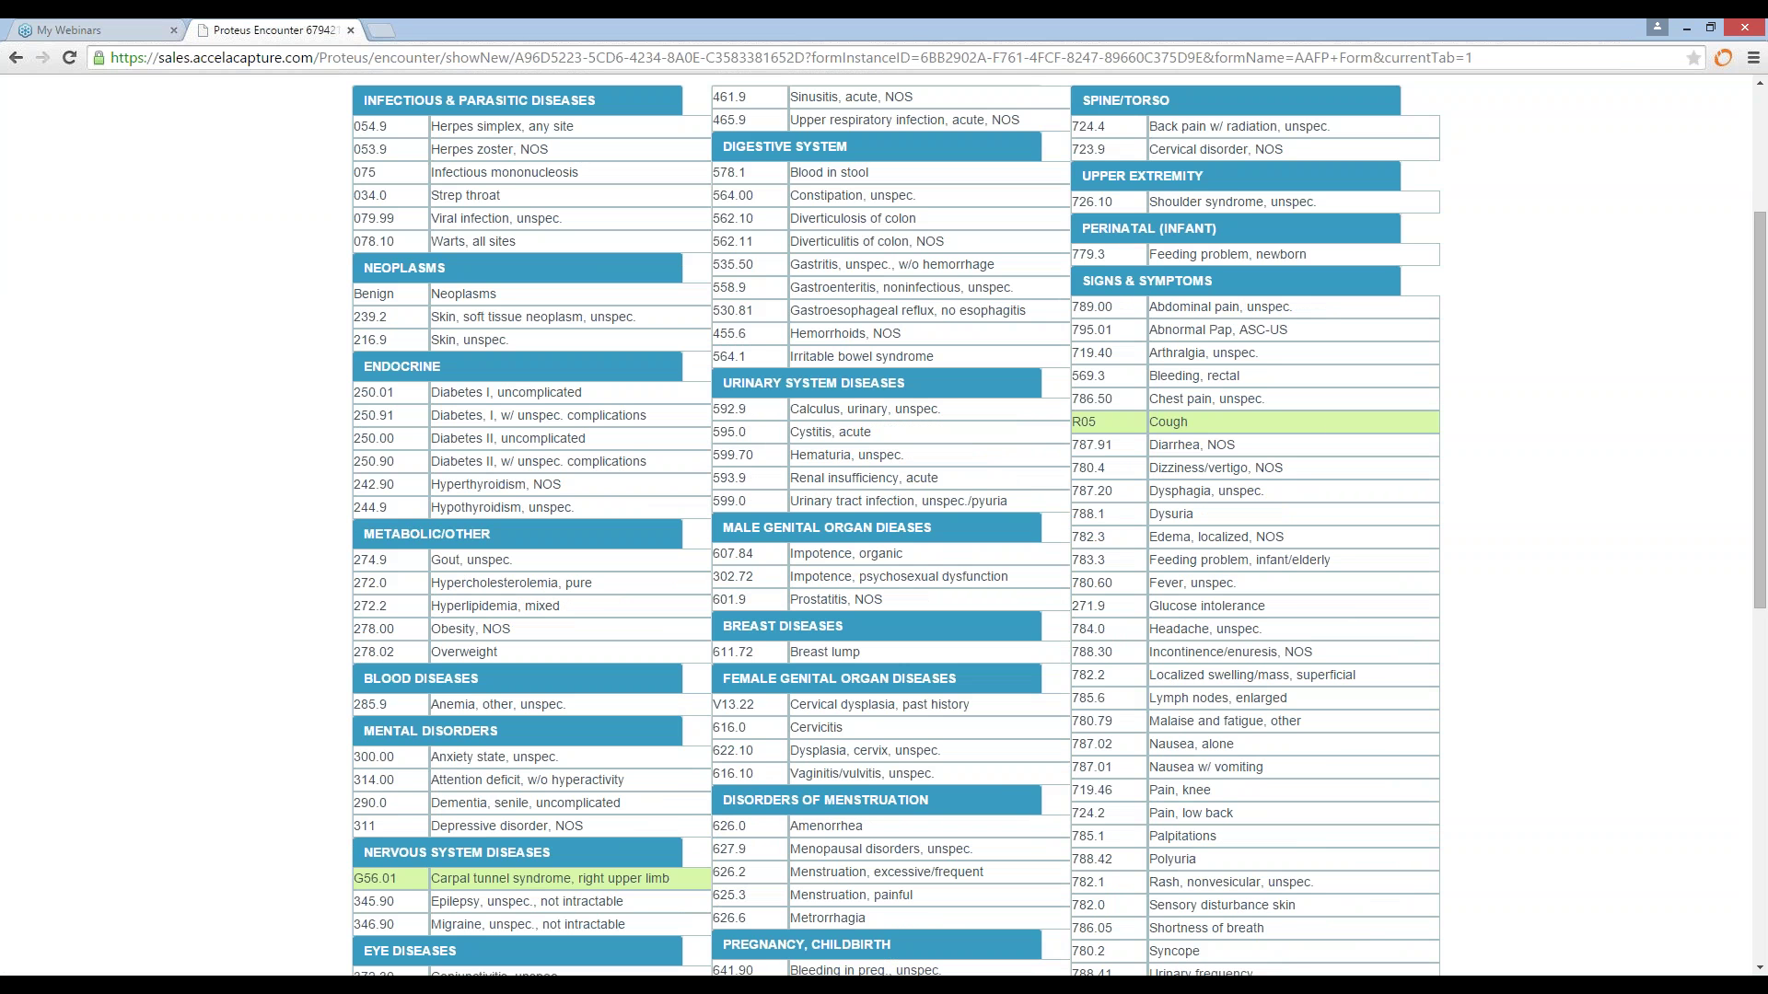
{"action": "left_click_drag", "start_coordinate": [1759, 428], "coordinate": [1759, 660]}
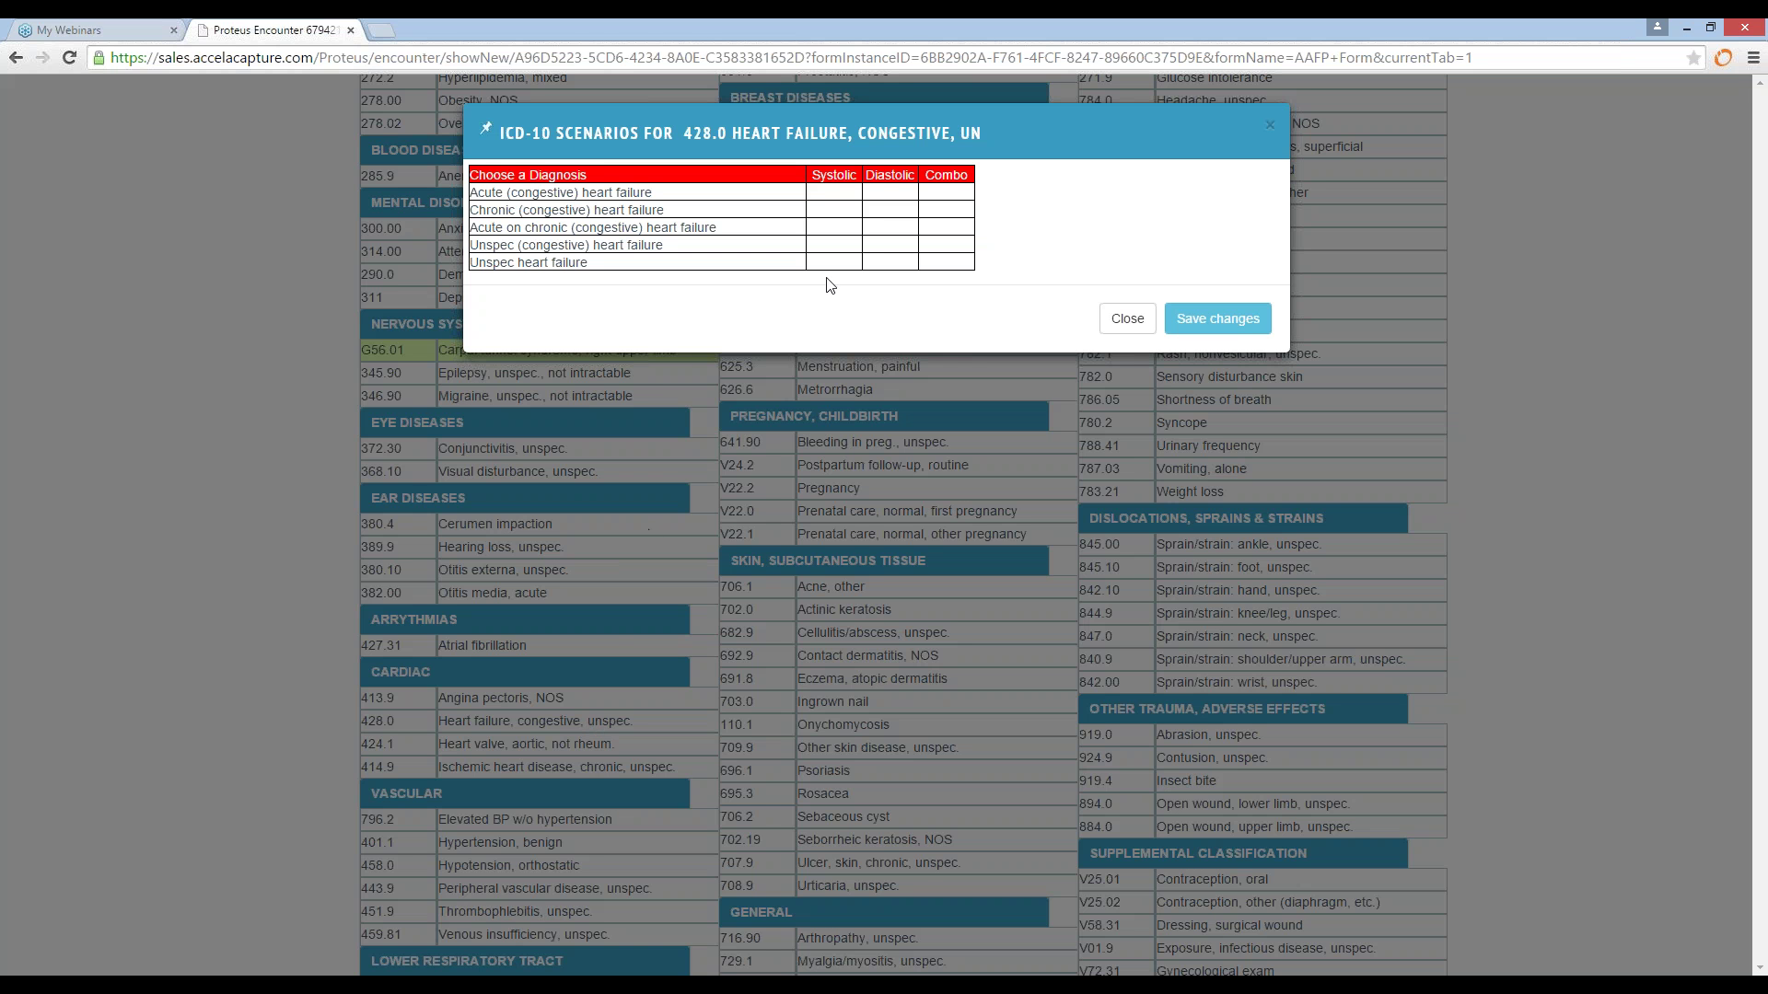
{"action": "mouse_move", "coordinate": [836, 221]}
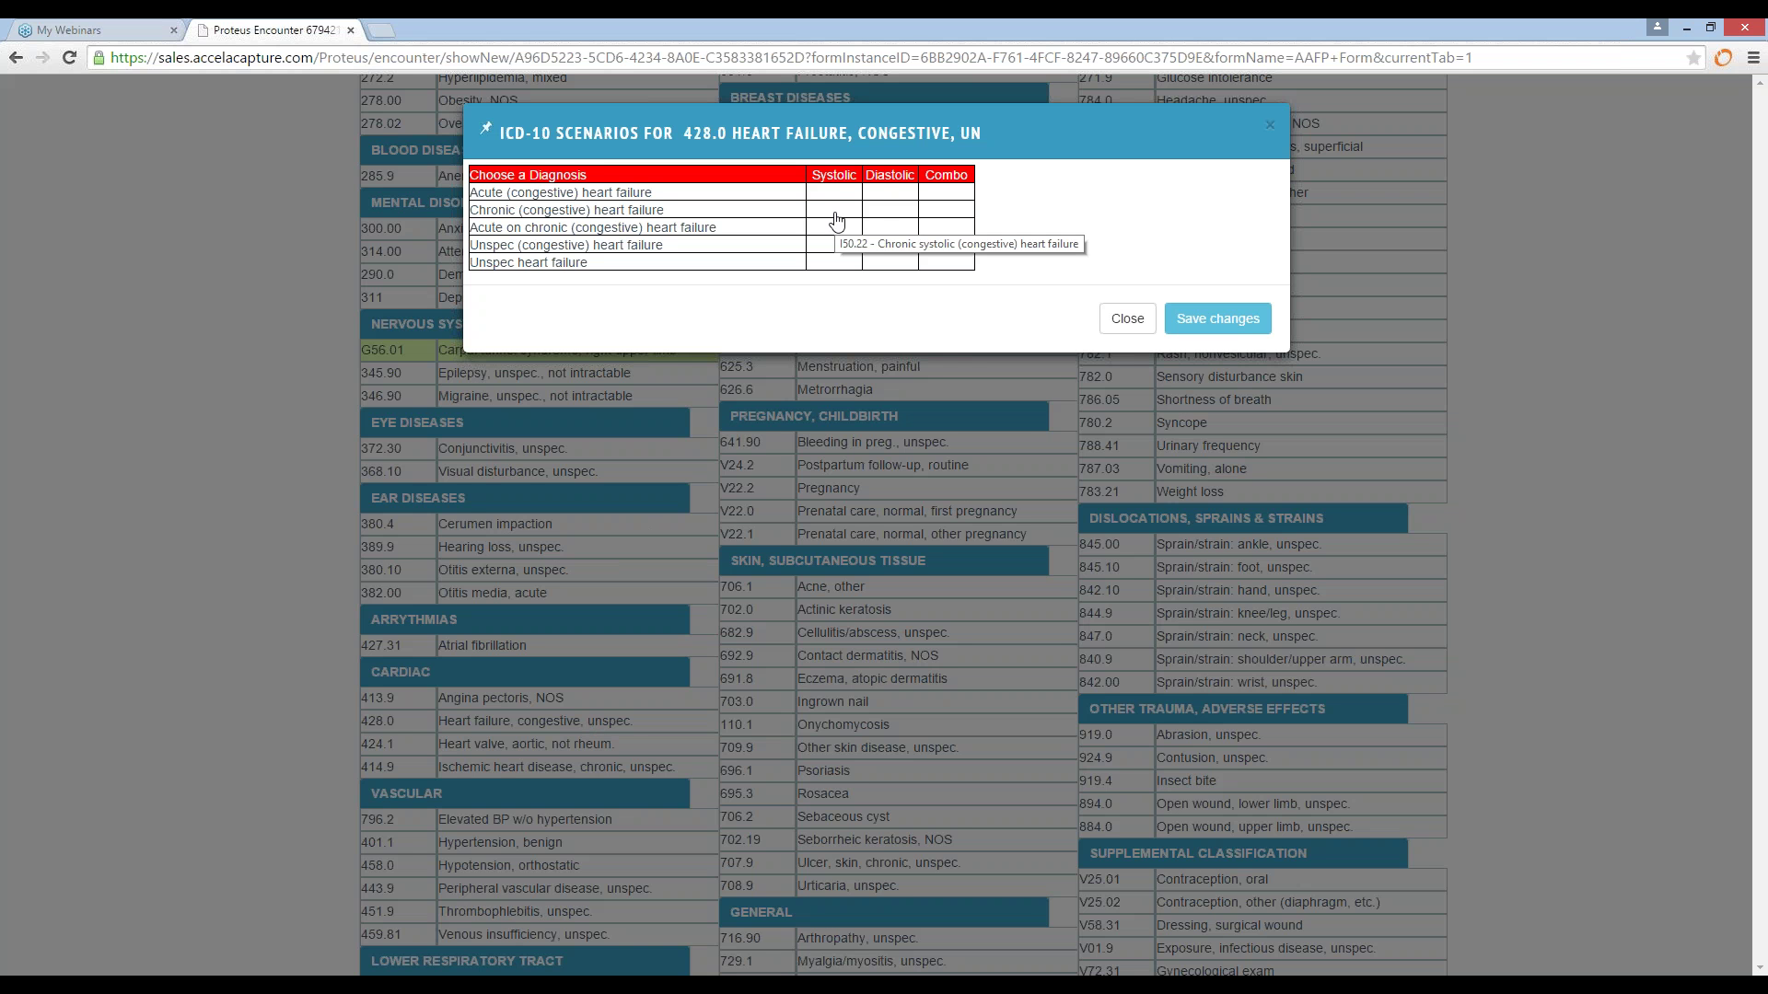
{"action": "left_click", "coordinate": [836, 221]}
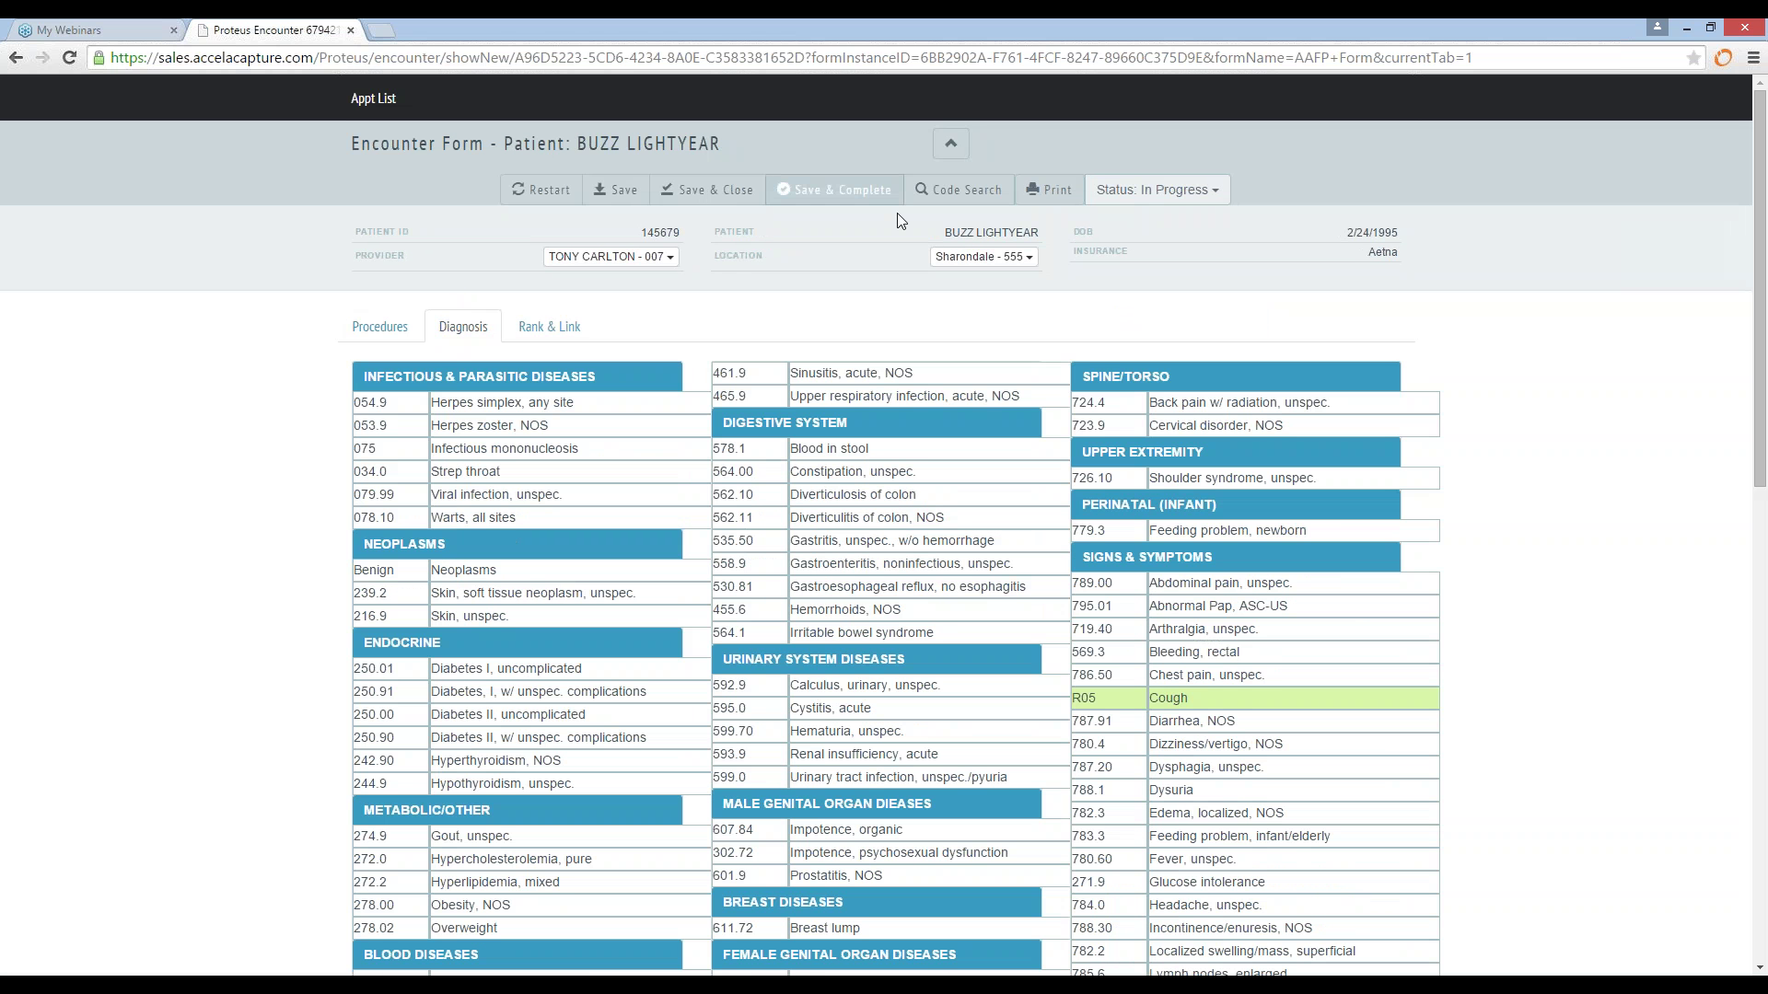
{"action": "scroll", "coordinate": [1629, 446], "scroll_direction": "down", "scroll_amount": 5}
{"action": "scroll", "coordinate": [1630, 446], "scroll_direction": "down", "scroll_amount": 4}
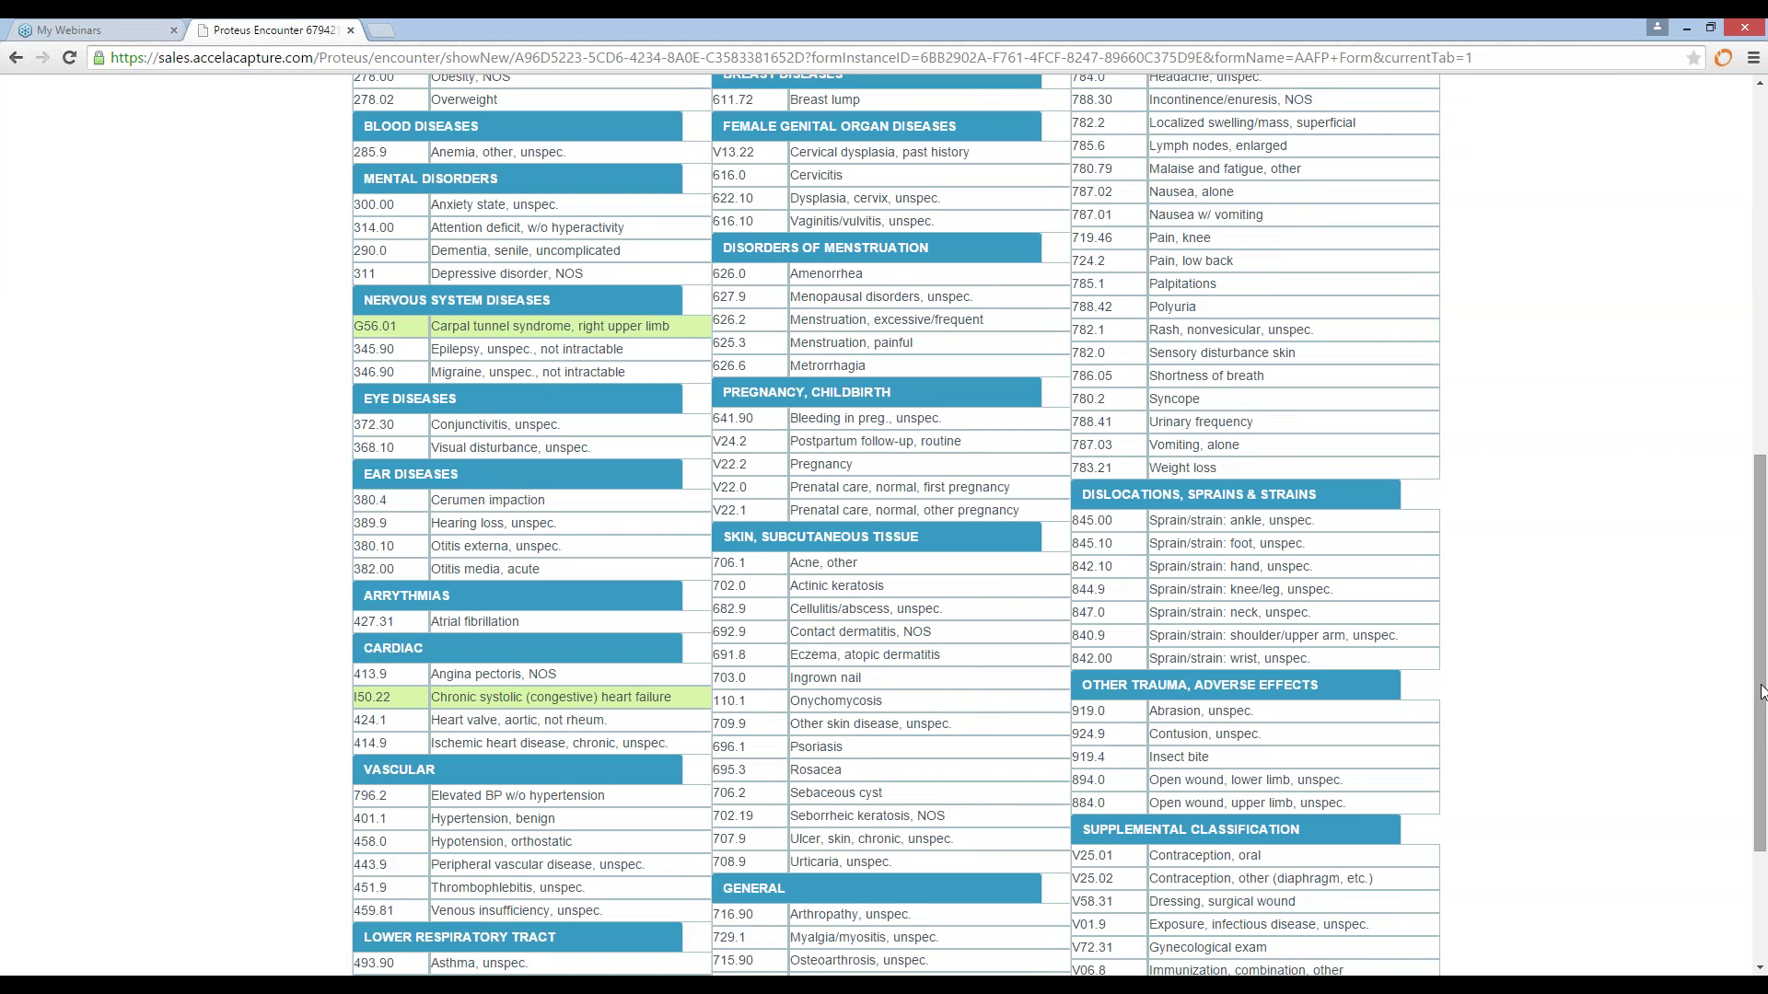
Step: Rank I50.22 Chronic systolic (congestive) heart failure first among the encounter's diagnoses
{"action": "left_click_drag", "start_coordinate": [1760, 692], "coordinate": [1730, 379]}
{"action": "left_click", "coordinate": [549, 221]}
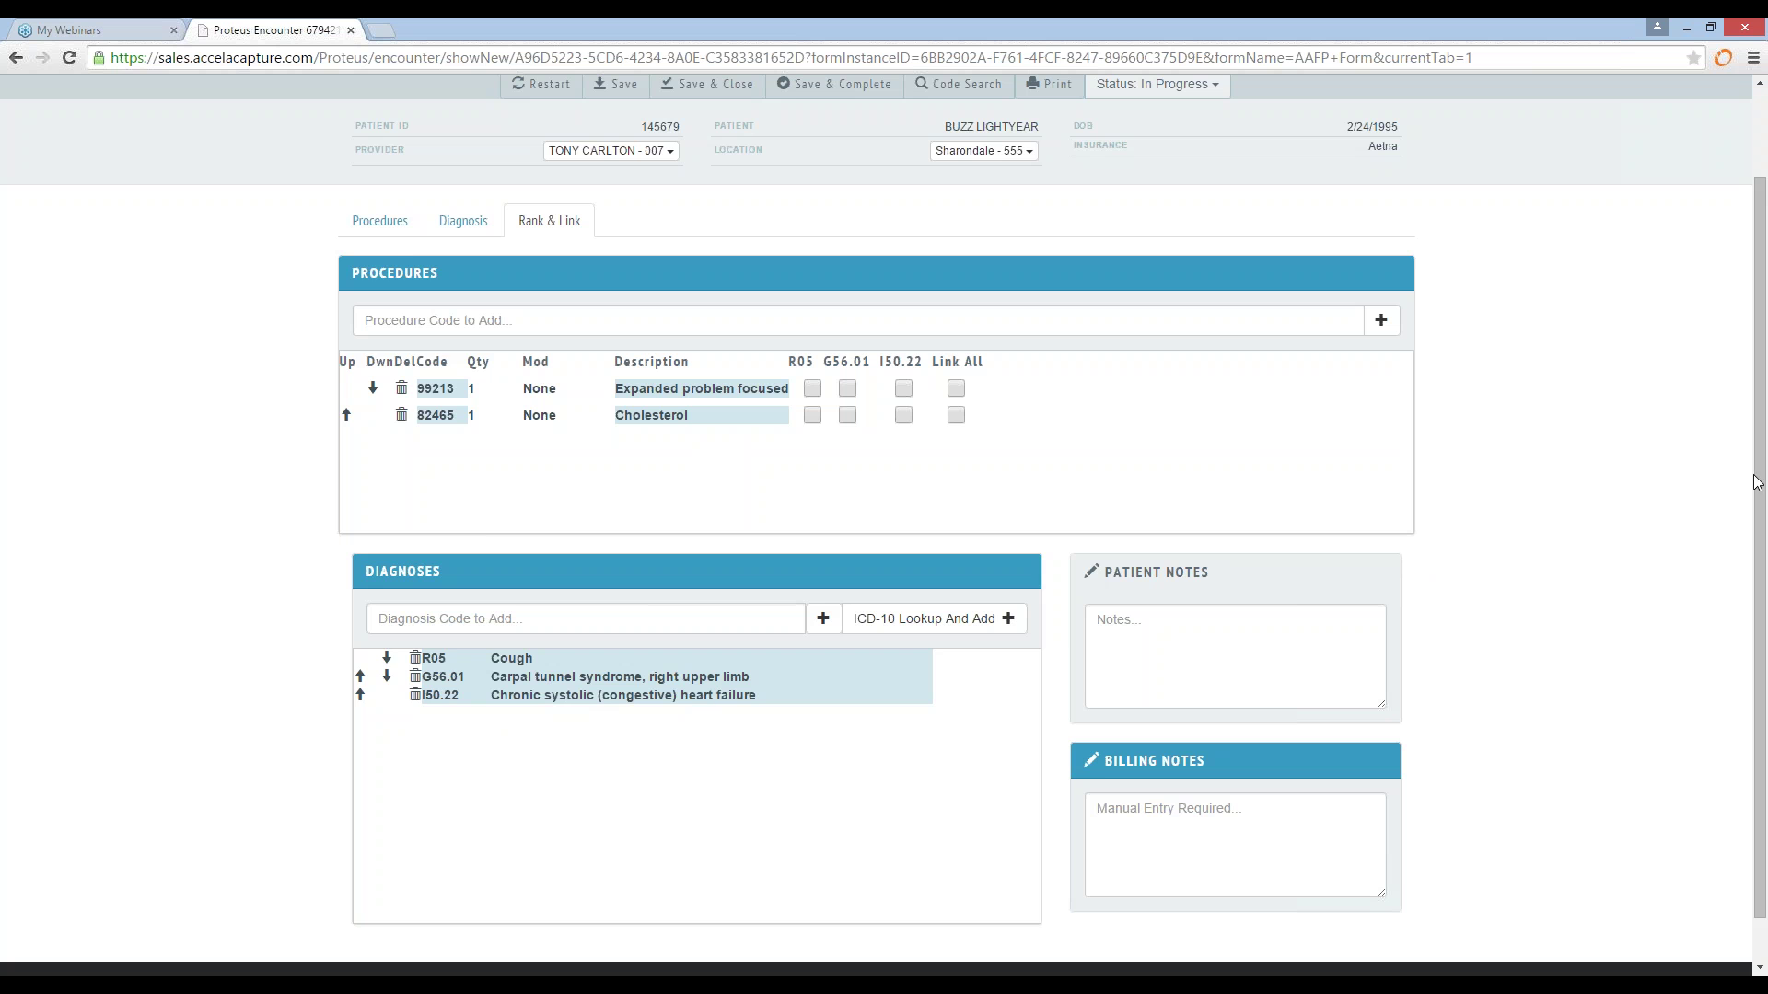
{"action": "left_click_drag", "start_coordinate": [1759, 469], "coordinate": [1762, 353]}
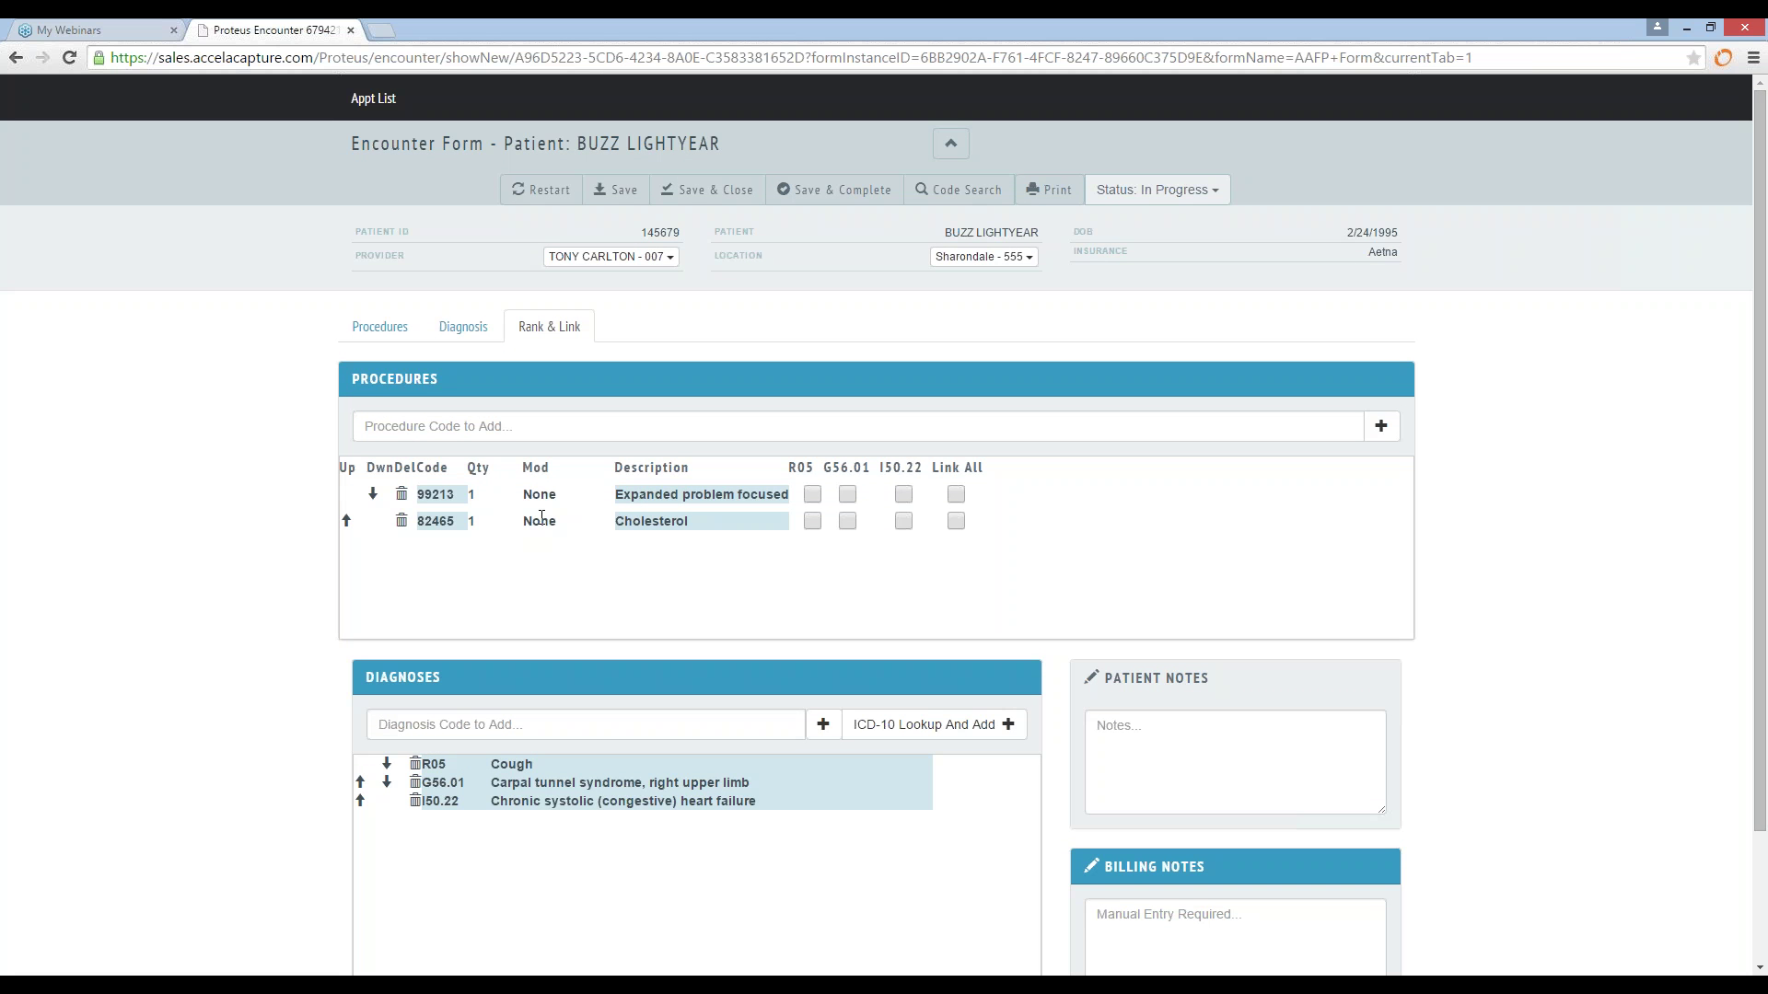
{"action": "left_click", "coordinate": [361, 801]}
{"action": "left_click", "coordinate": [360, 782]}
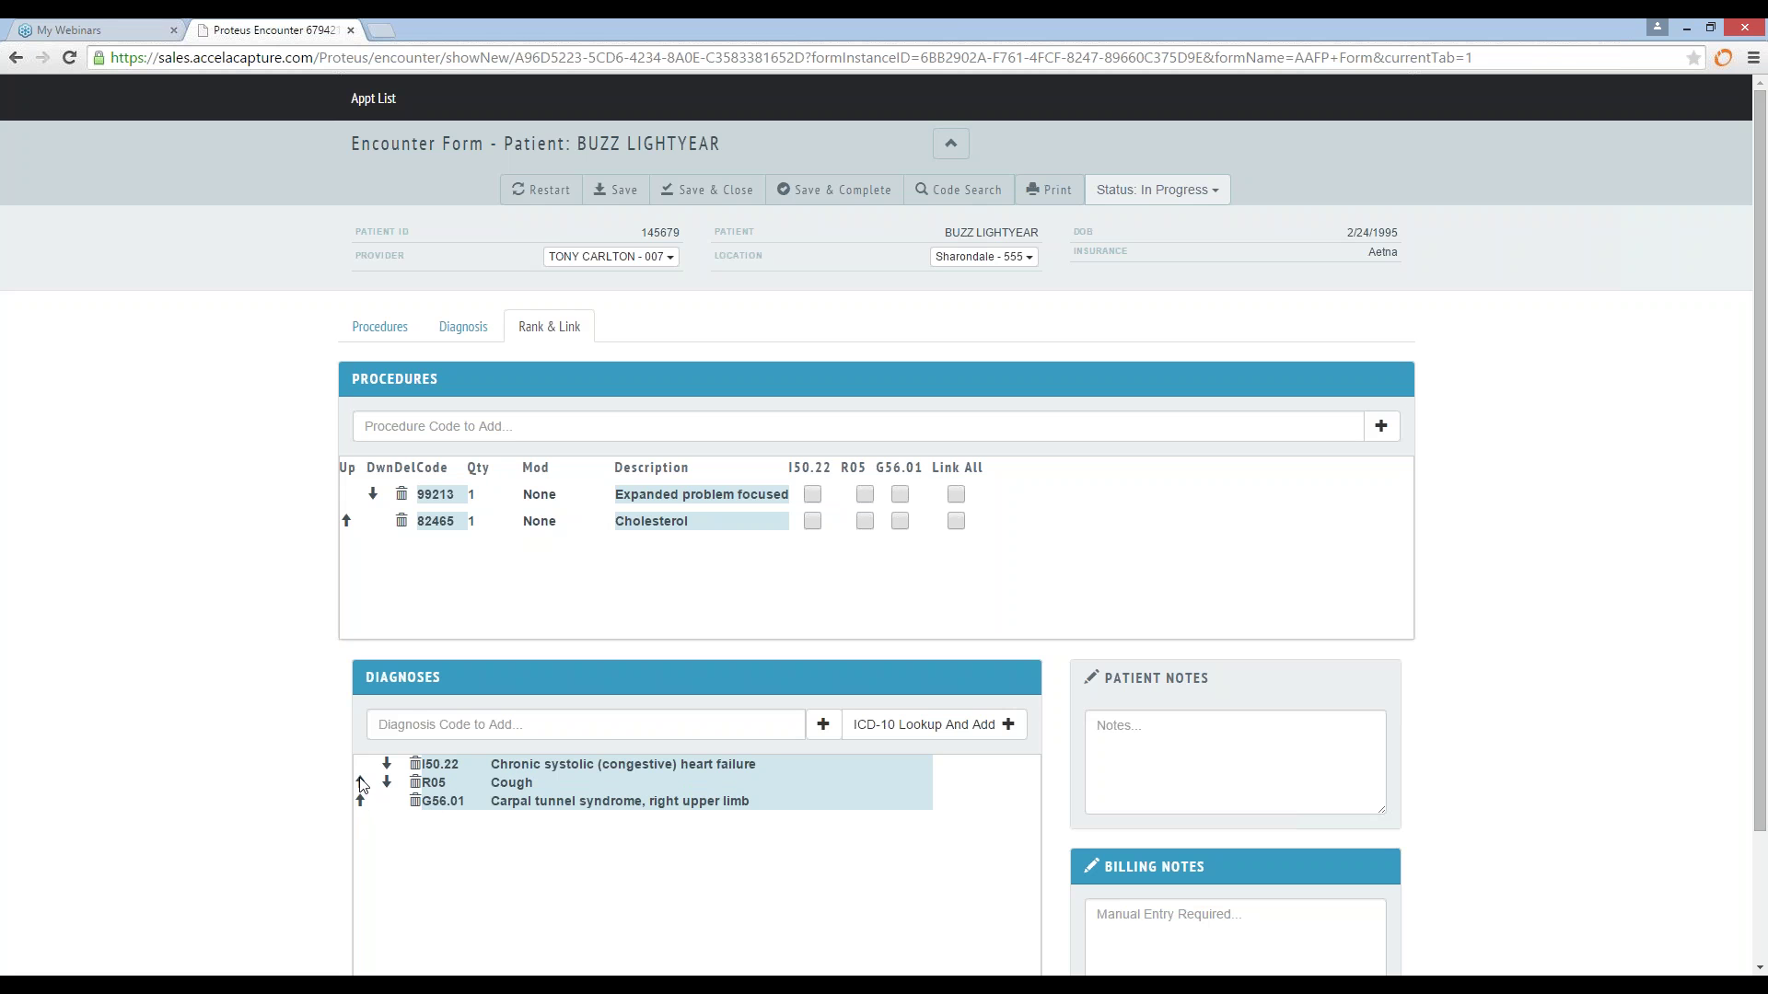
Step: Link procedure 99213 to all diagnoses and 82465 to I50.22, and save the encounter as complete
{"action": "left_click", "coordinate": [958, 497]}
{"action": "left_click", "coordinate": [812, 522]}
{"action": "left_click", "coordinate": [834, 189]}
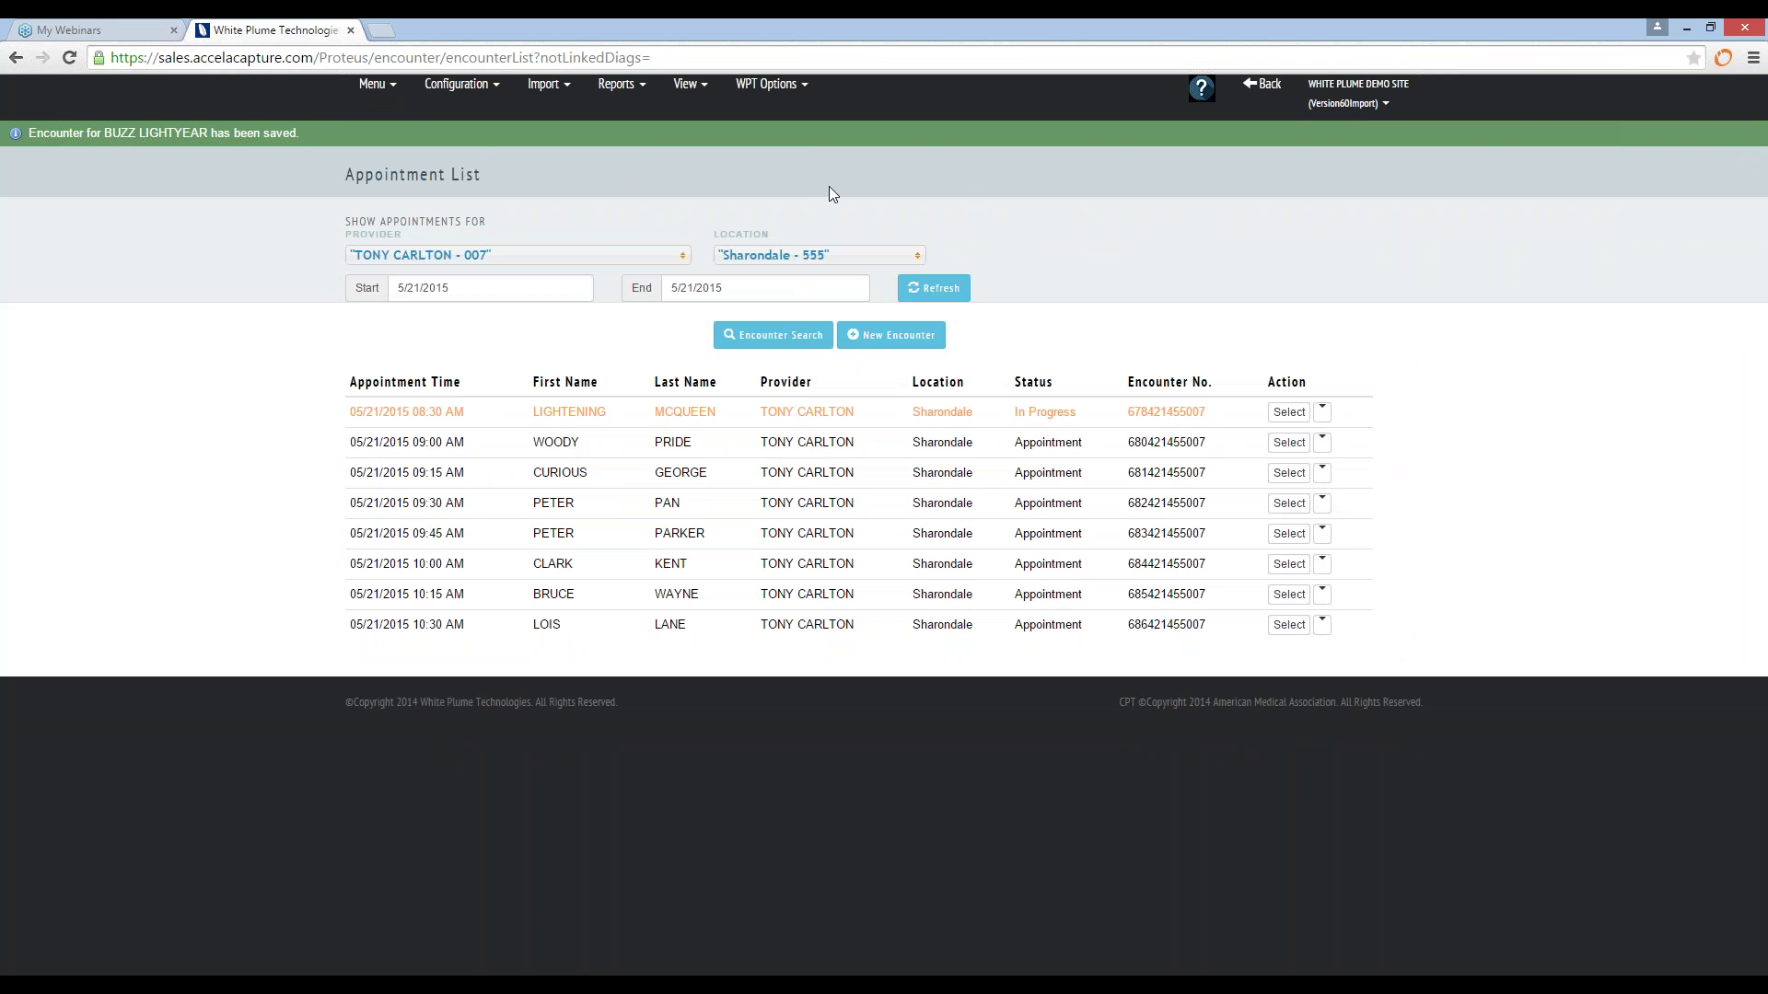
Step: Include encounters with Complete status in the appointment list
{"action": "left_click", "coordinate": [686, 84]}
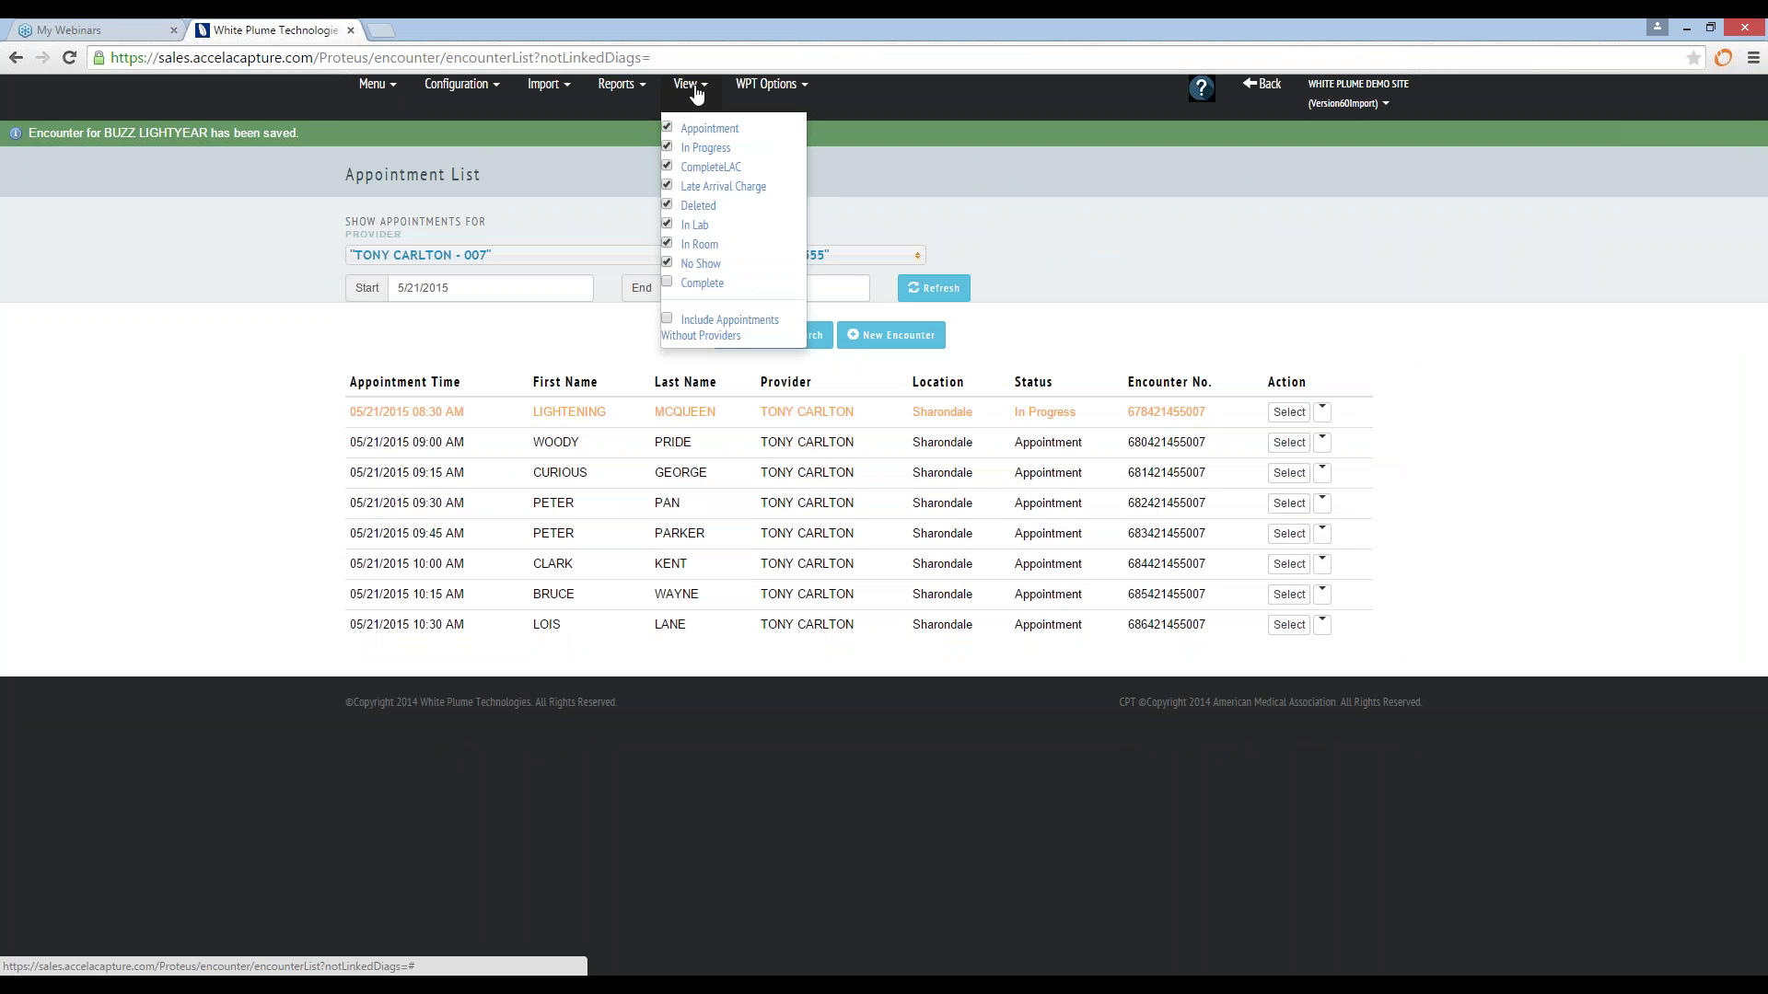
{"action": "left_click", "coordinate": [668, 283]}
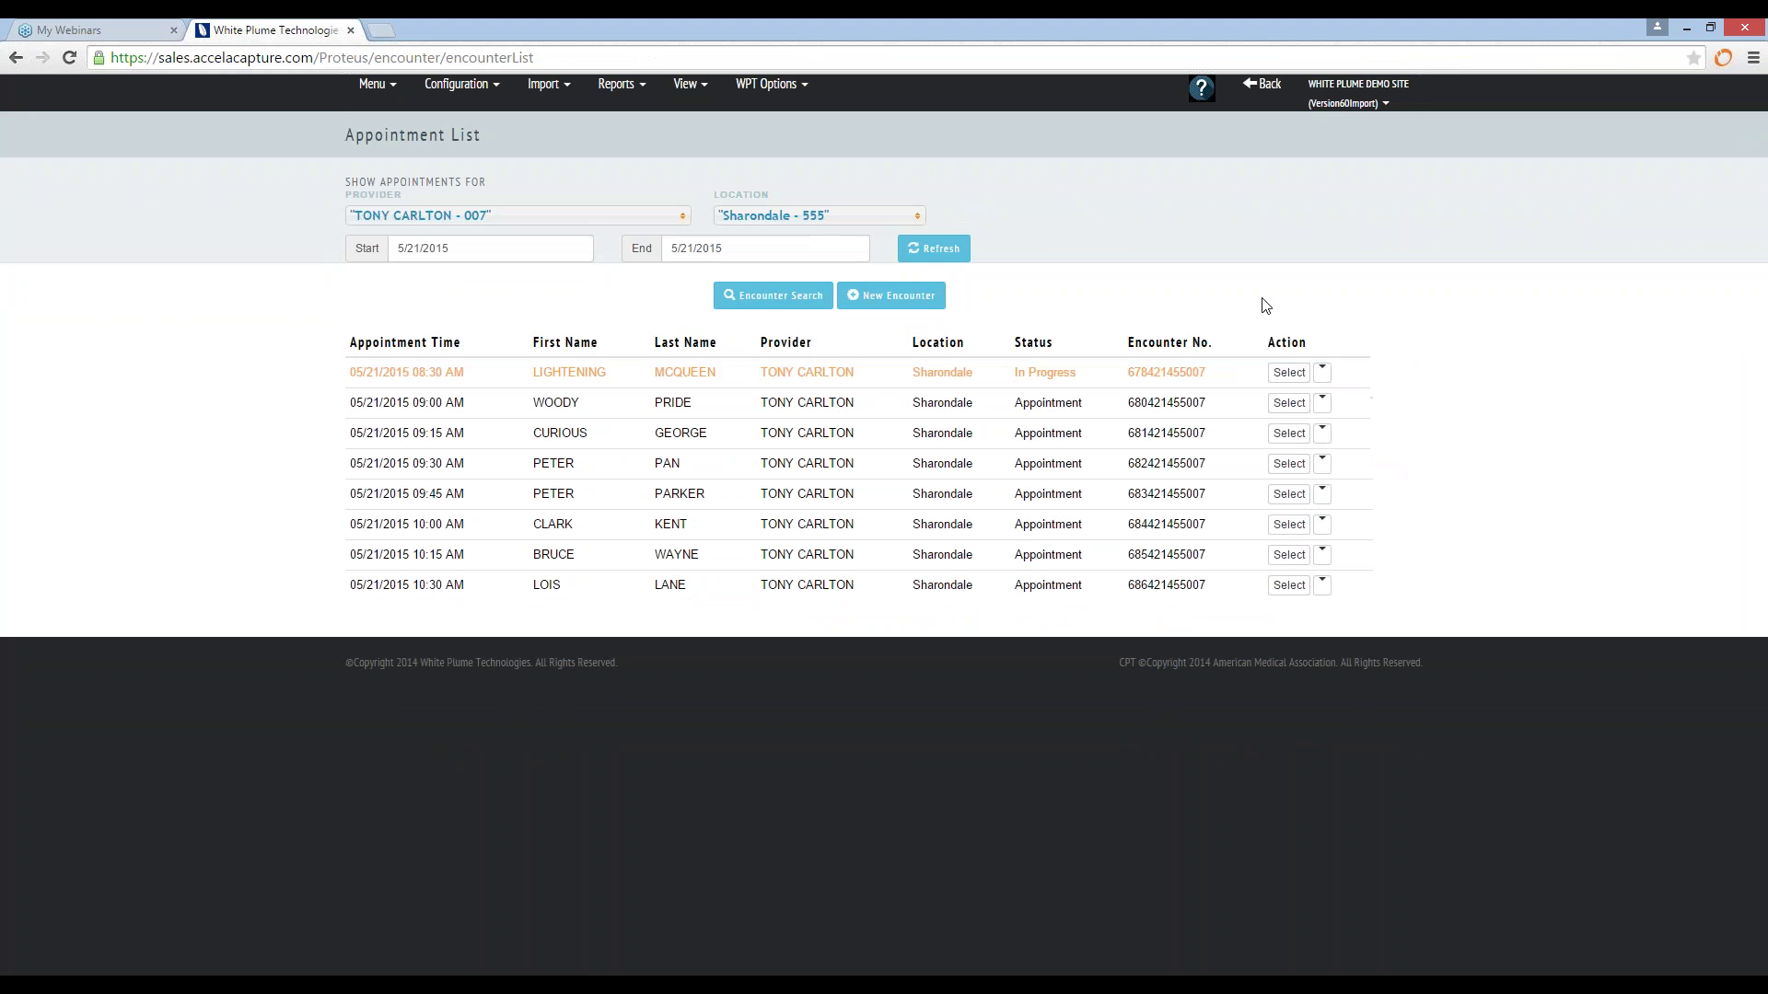
{"action": "left_click", "coordinate": [686, 84]}
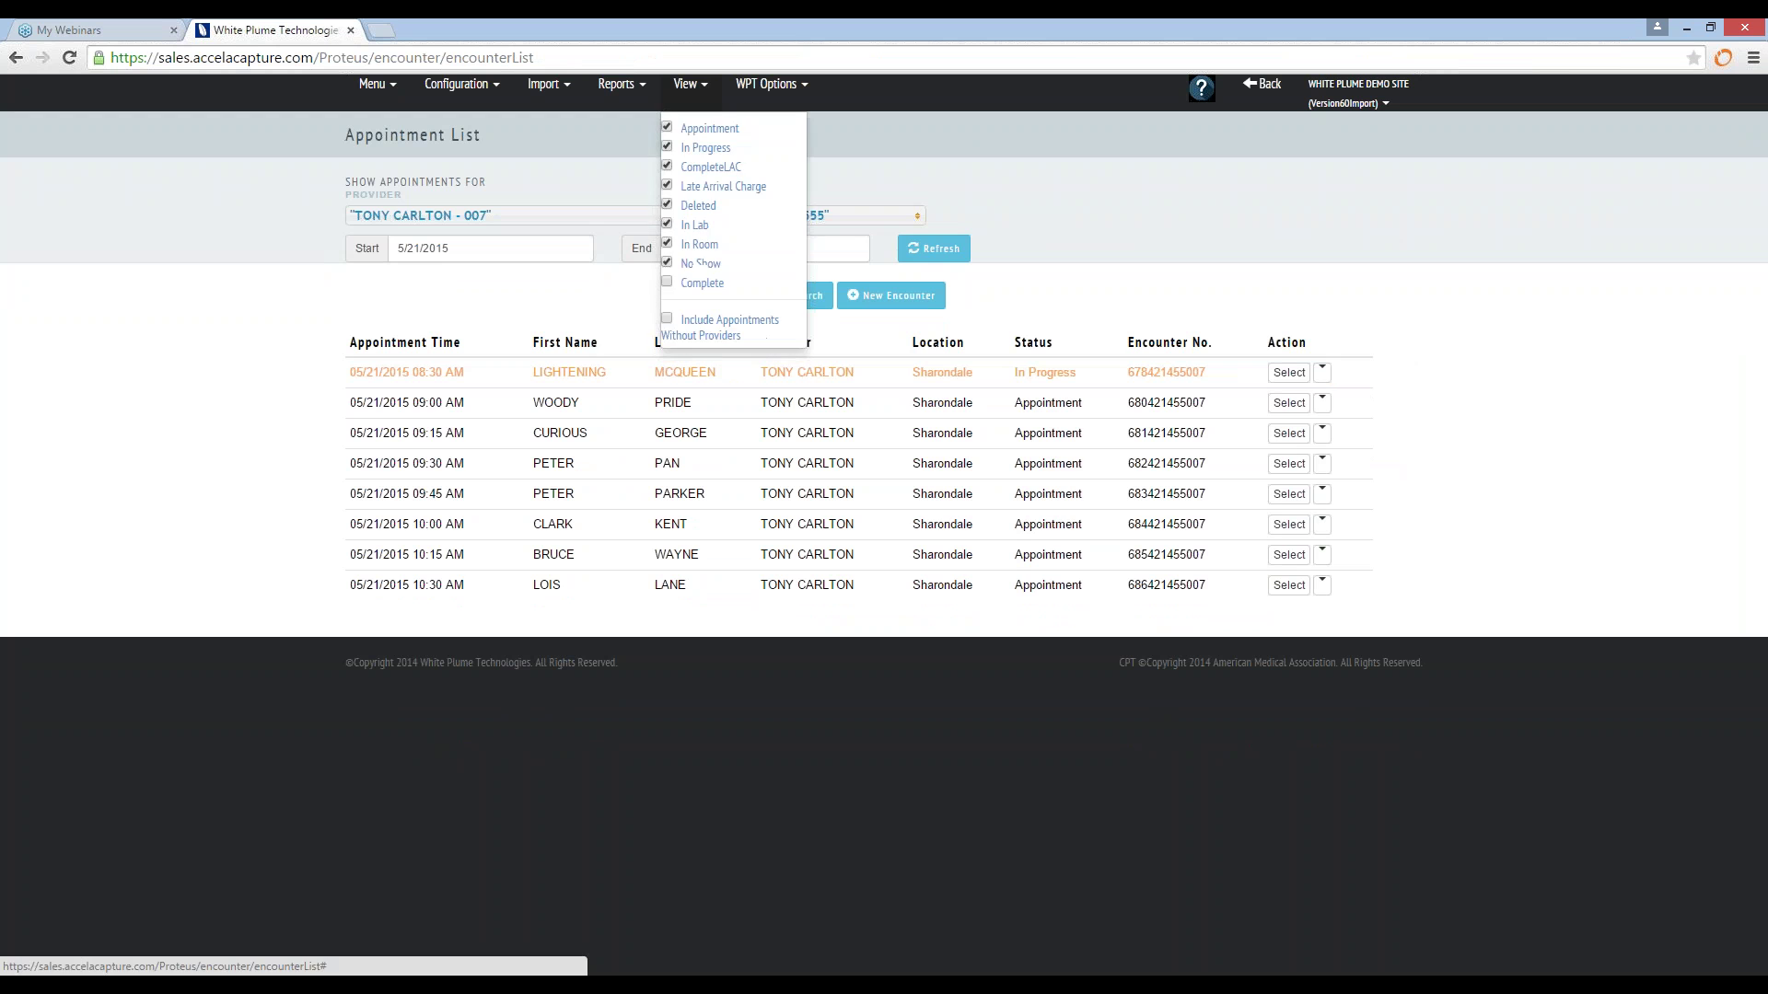
{"action": "left_click", "coordinate": [668, 282]}
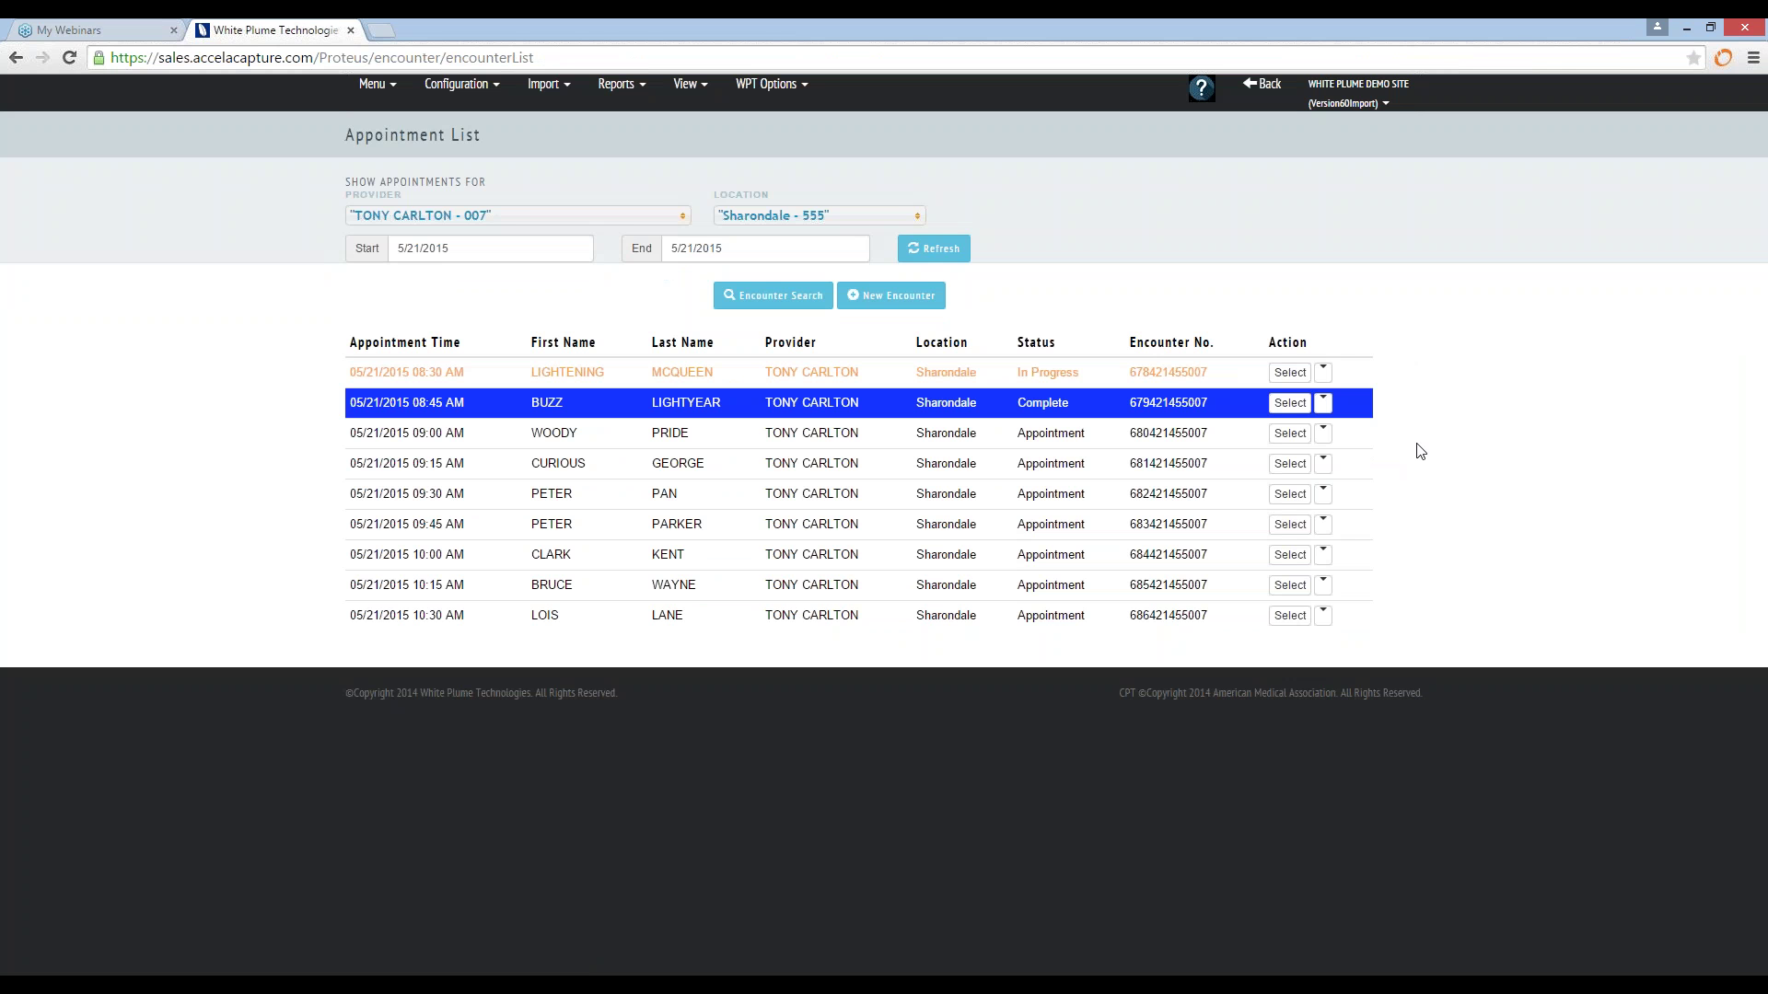
Step: Reopen the 08:30 AM encounter, link 99213 to all diagnoses and 82465 to 428.0, and save it as complete
{"action": "left_click", "coordinate": [679, 380]}
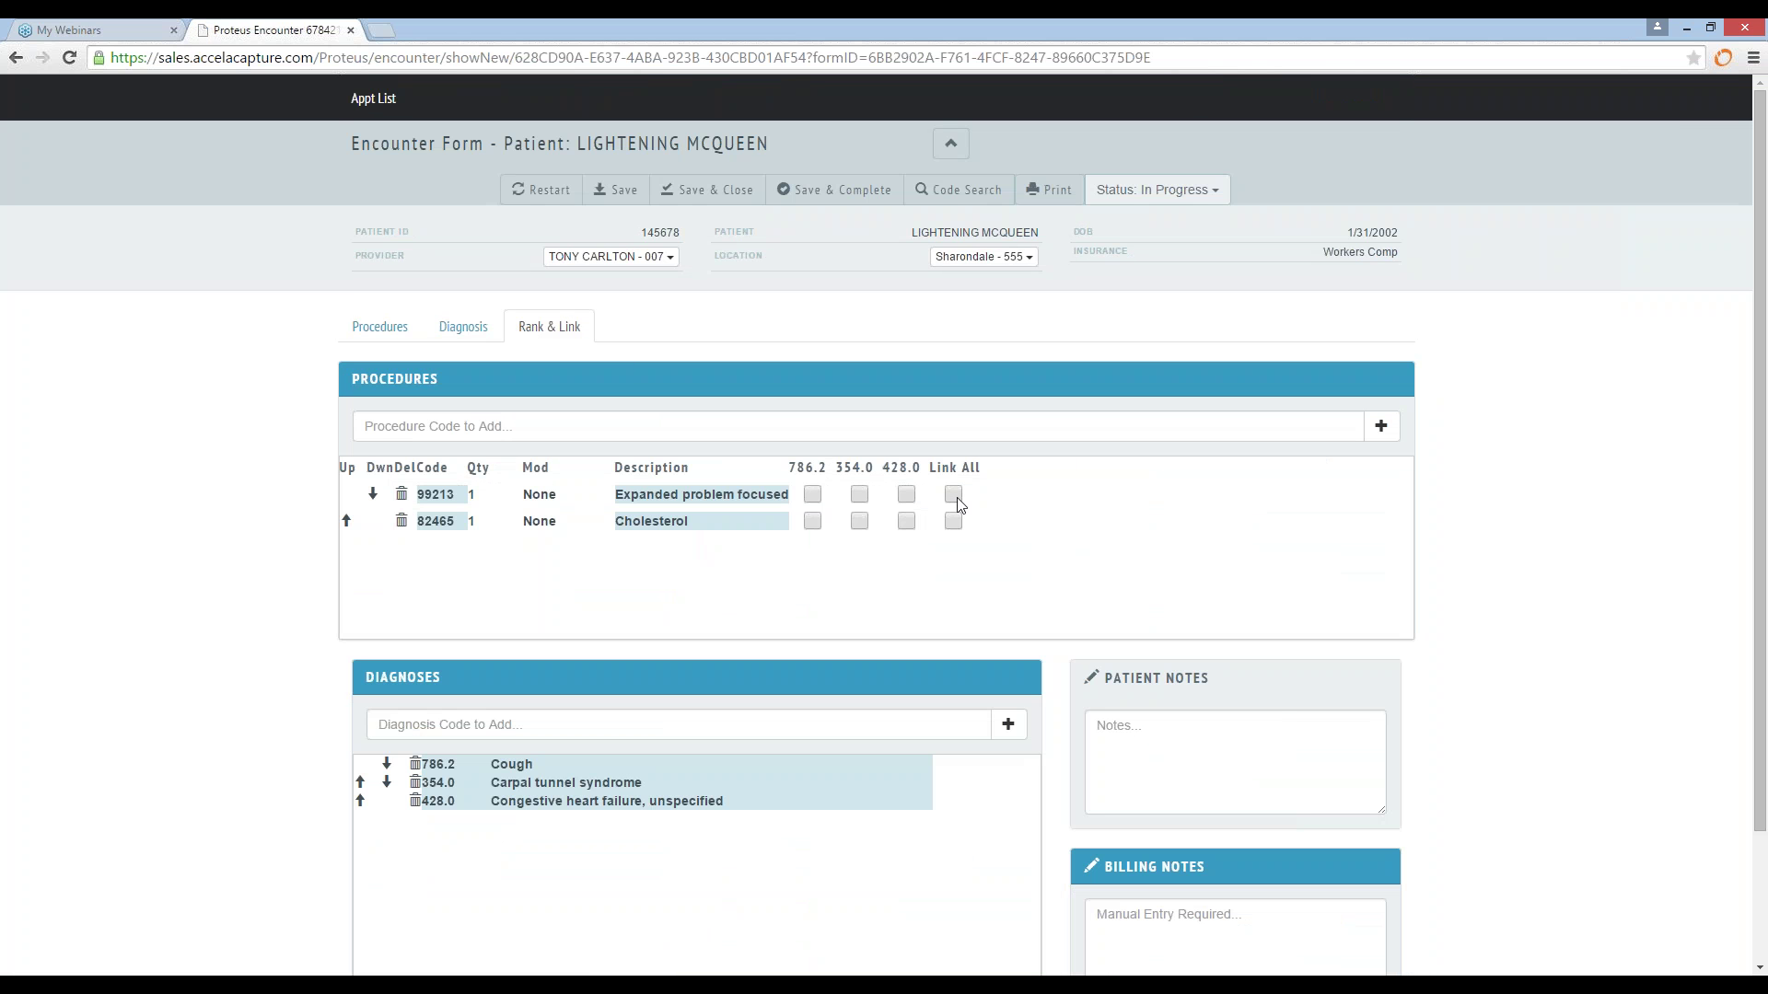
{"action": "left_click", "coordinate": [953, 498]}
{"action": "left_click", "coordinate": [905, 522]}
{"action": "left_click", "coordinate": [810, 189]}
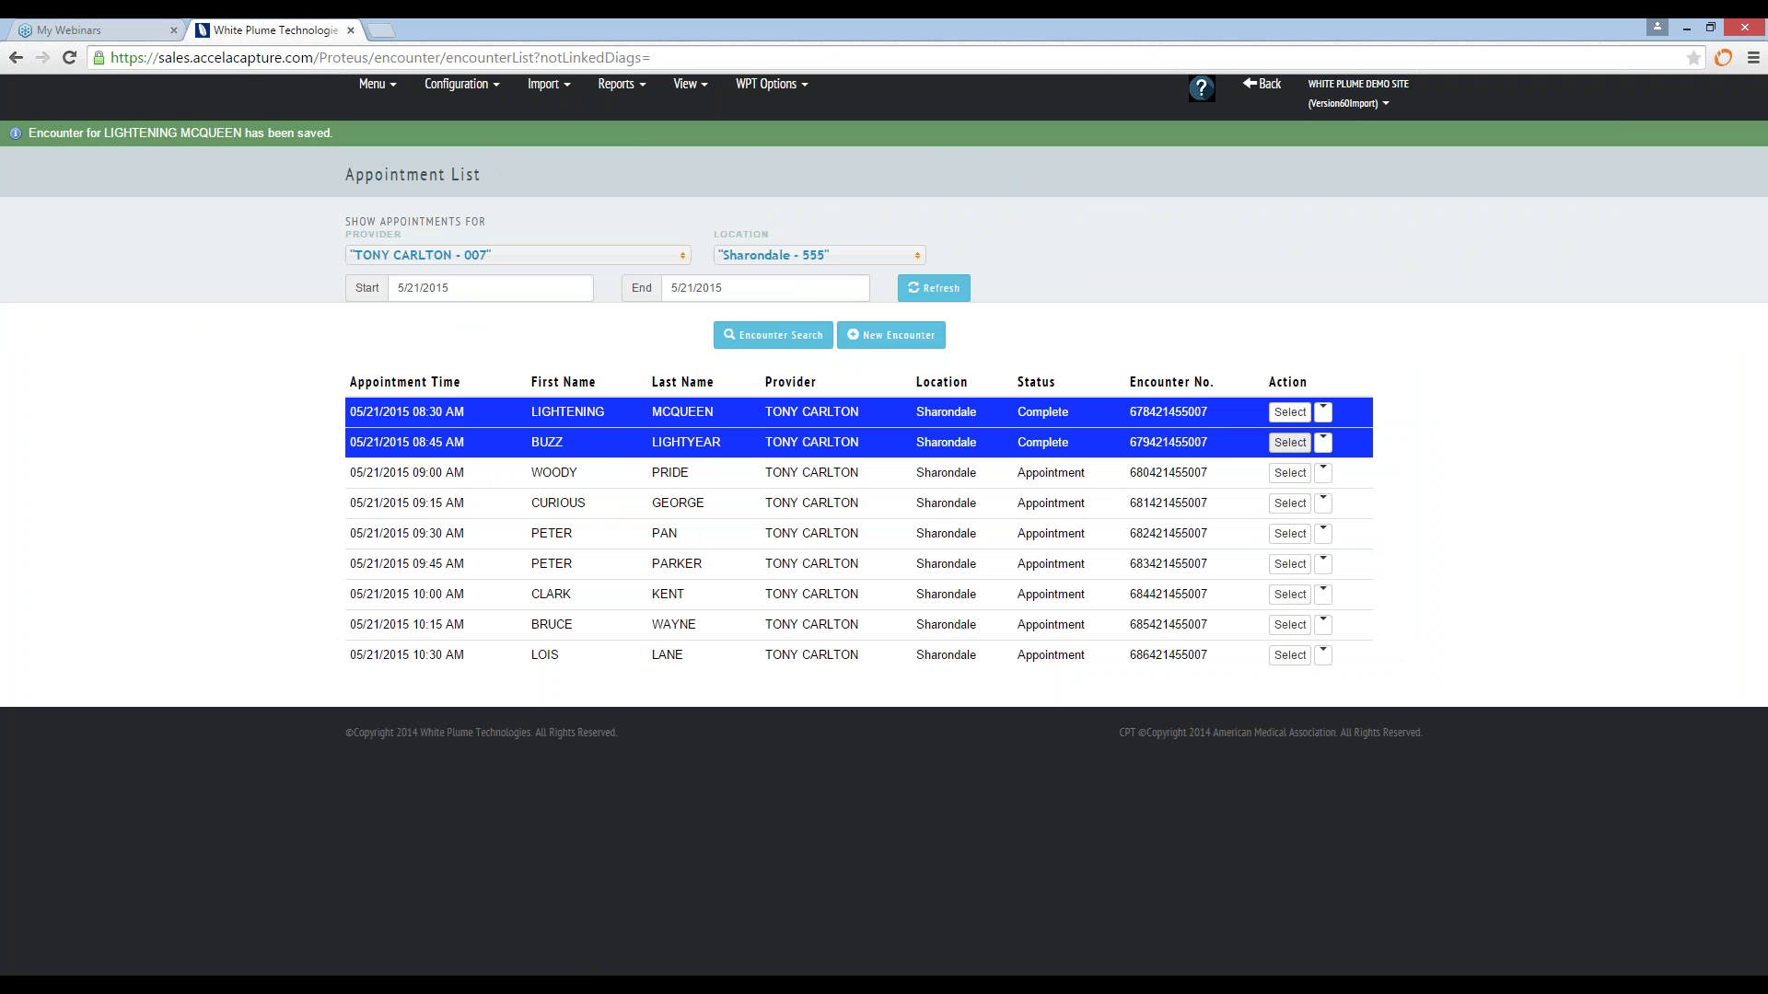
{"action": "left_click", "coordinate": [1323, 413]}
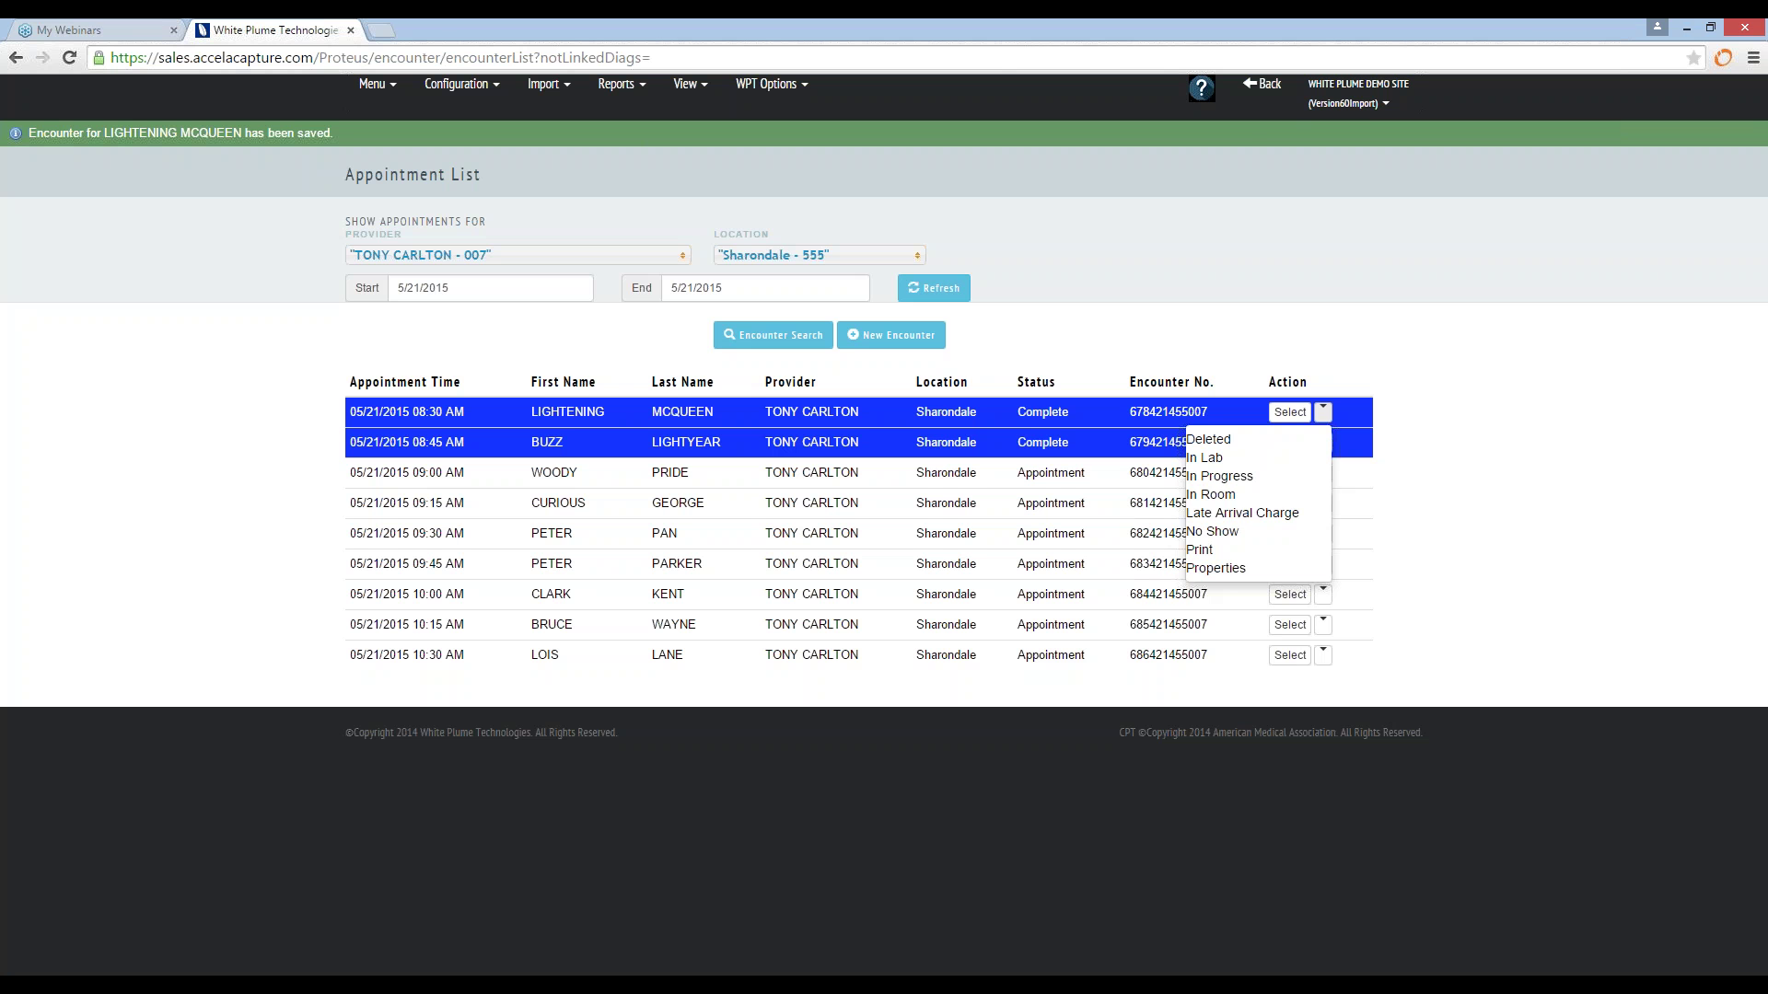
{"action": "key", "text": "Escape"}
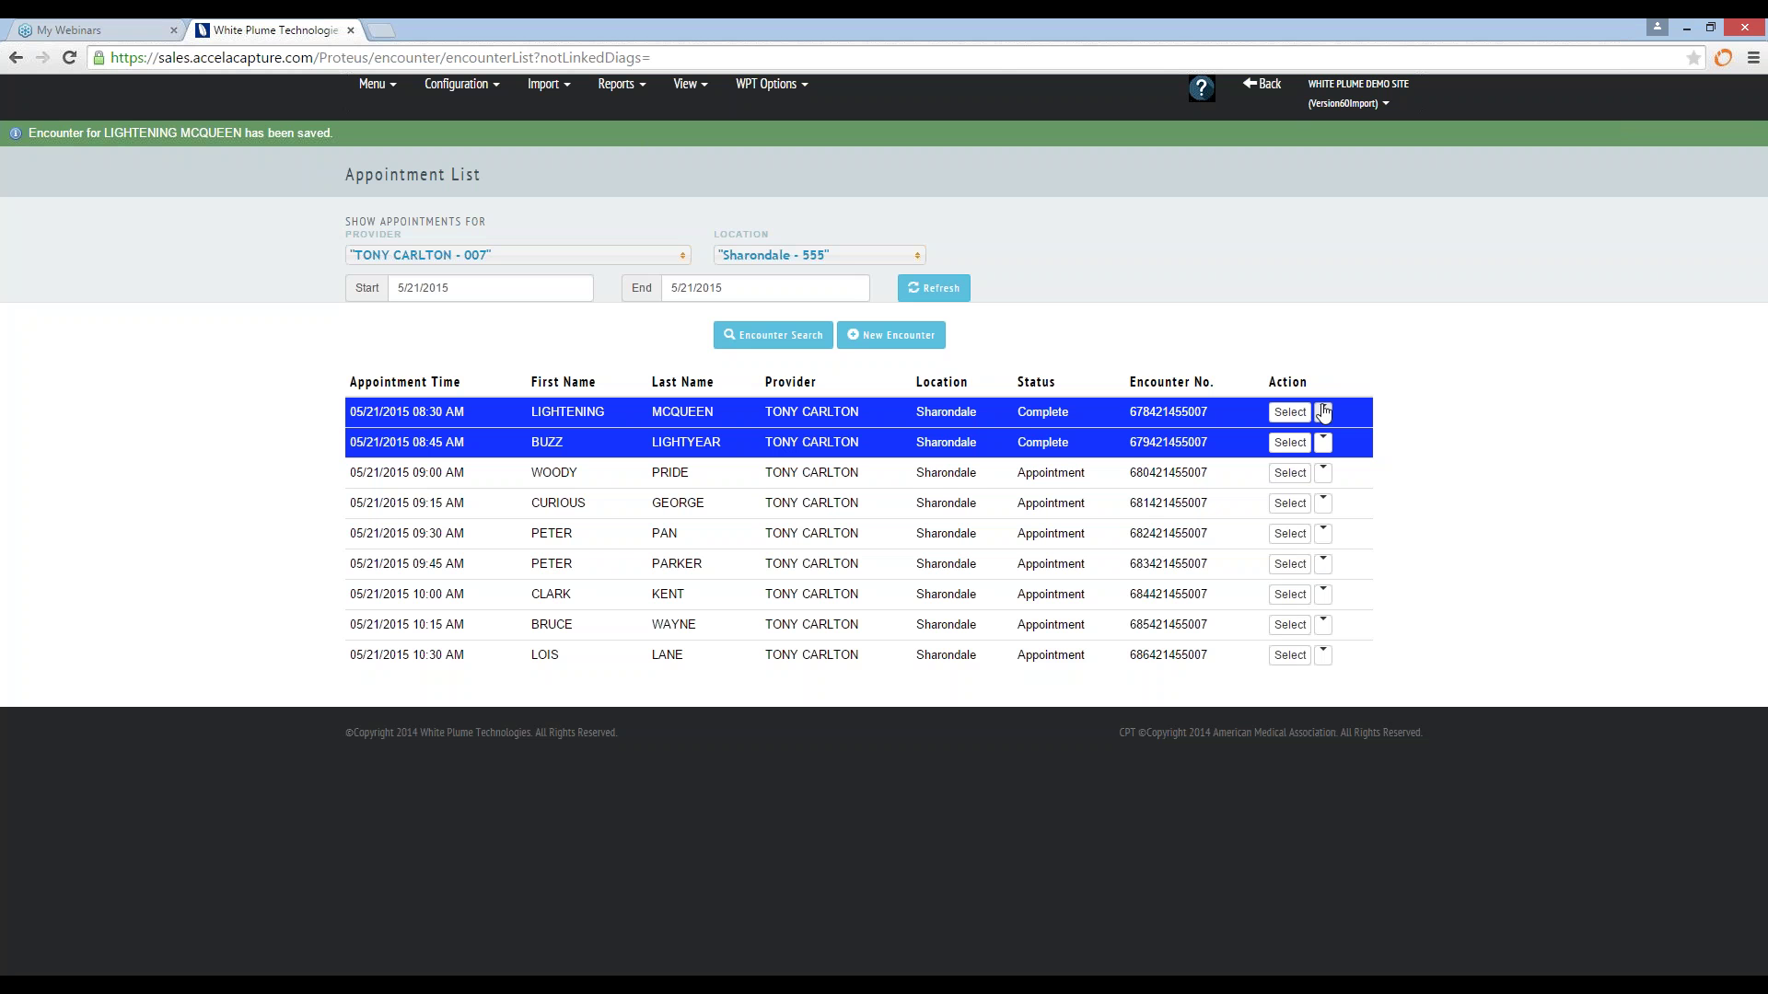
Step: Open the Encounter Charge Data Report and include all providers in it
{"action": "left_click", "coordinate": [619, 83]}
{"action": "left_click", "coordinate": [637, 134]}
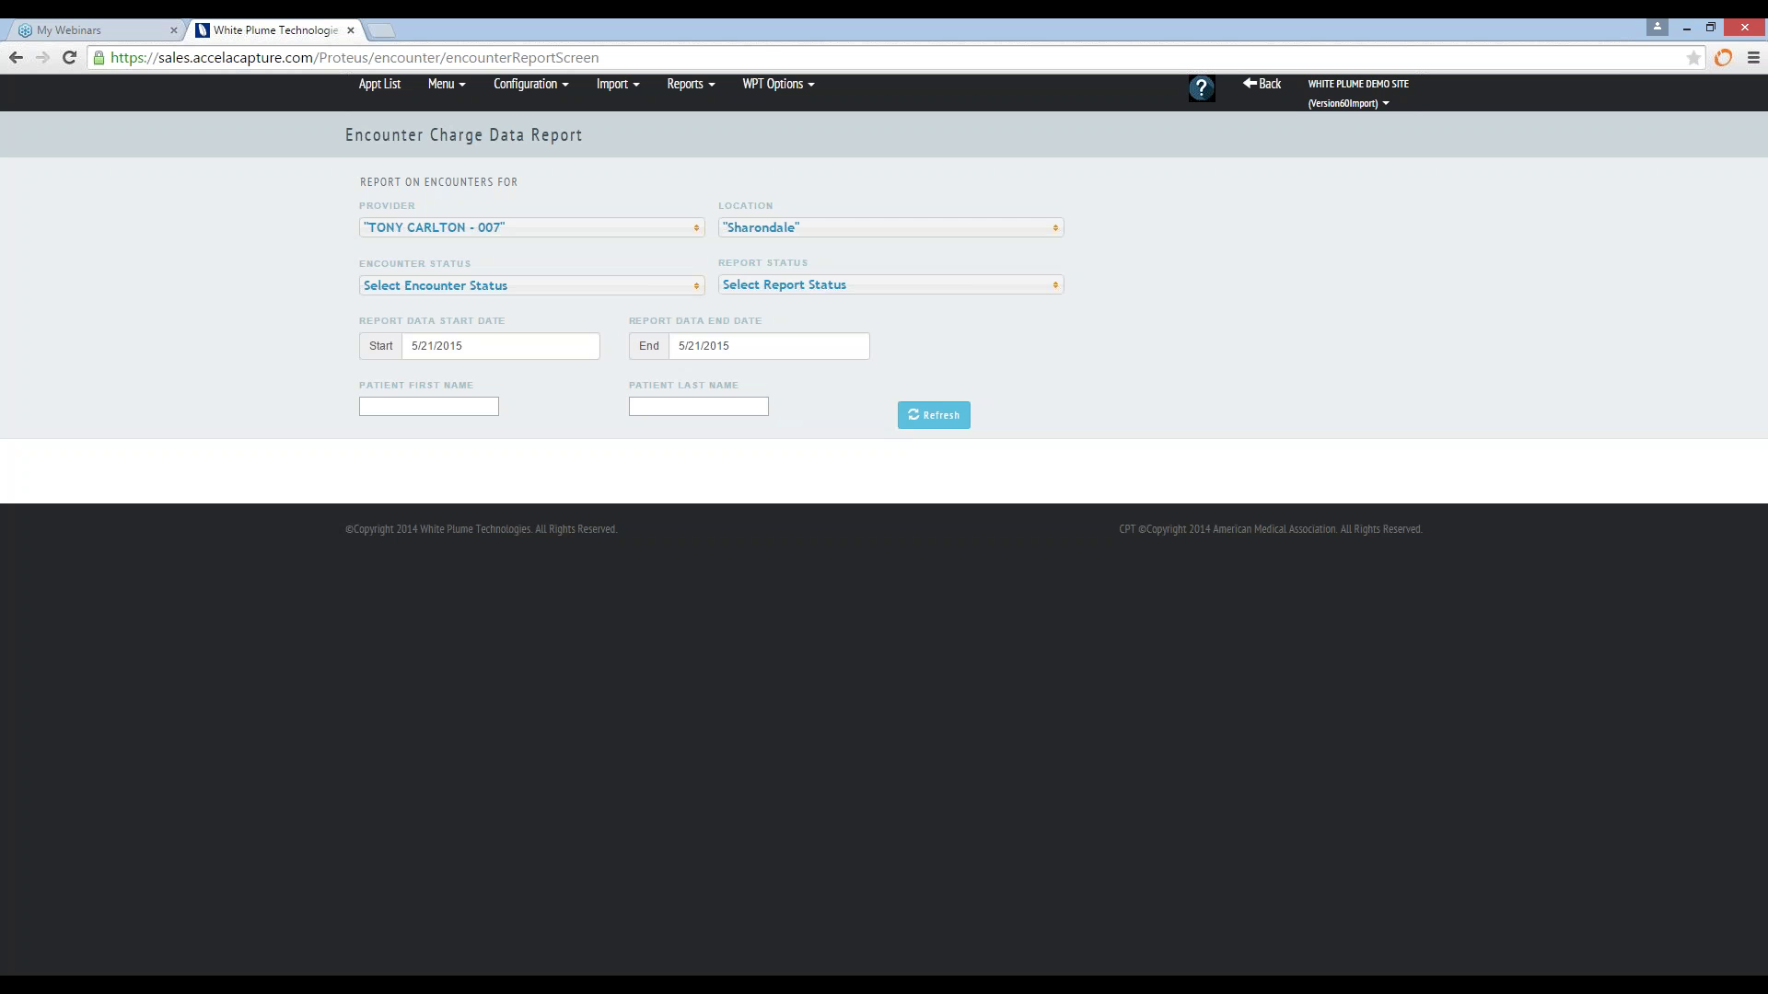
{"action": "left_click", "coordinate": [695, 232]}
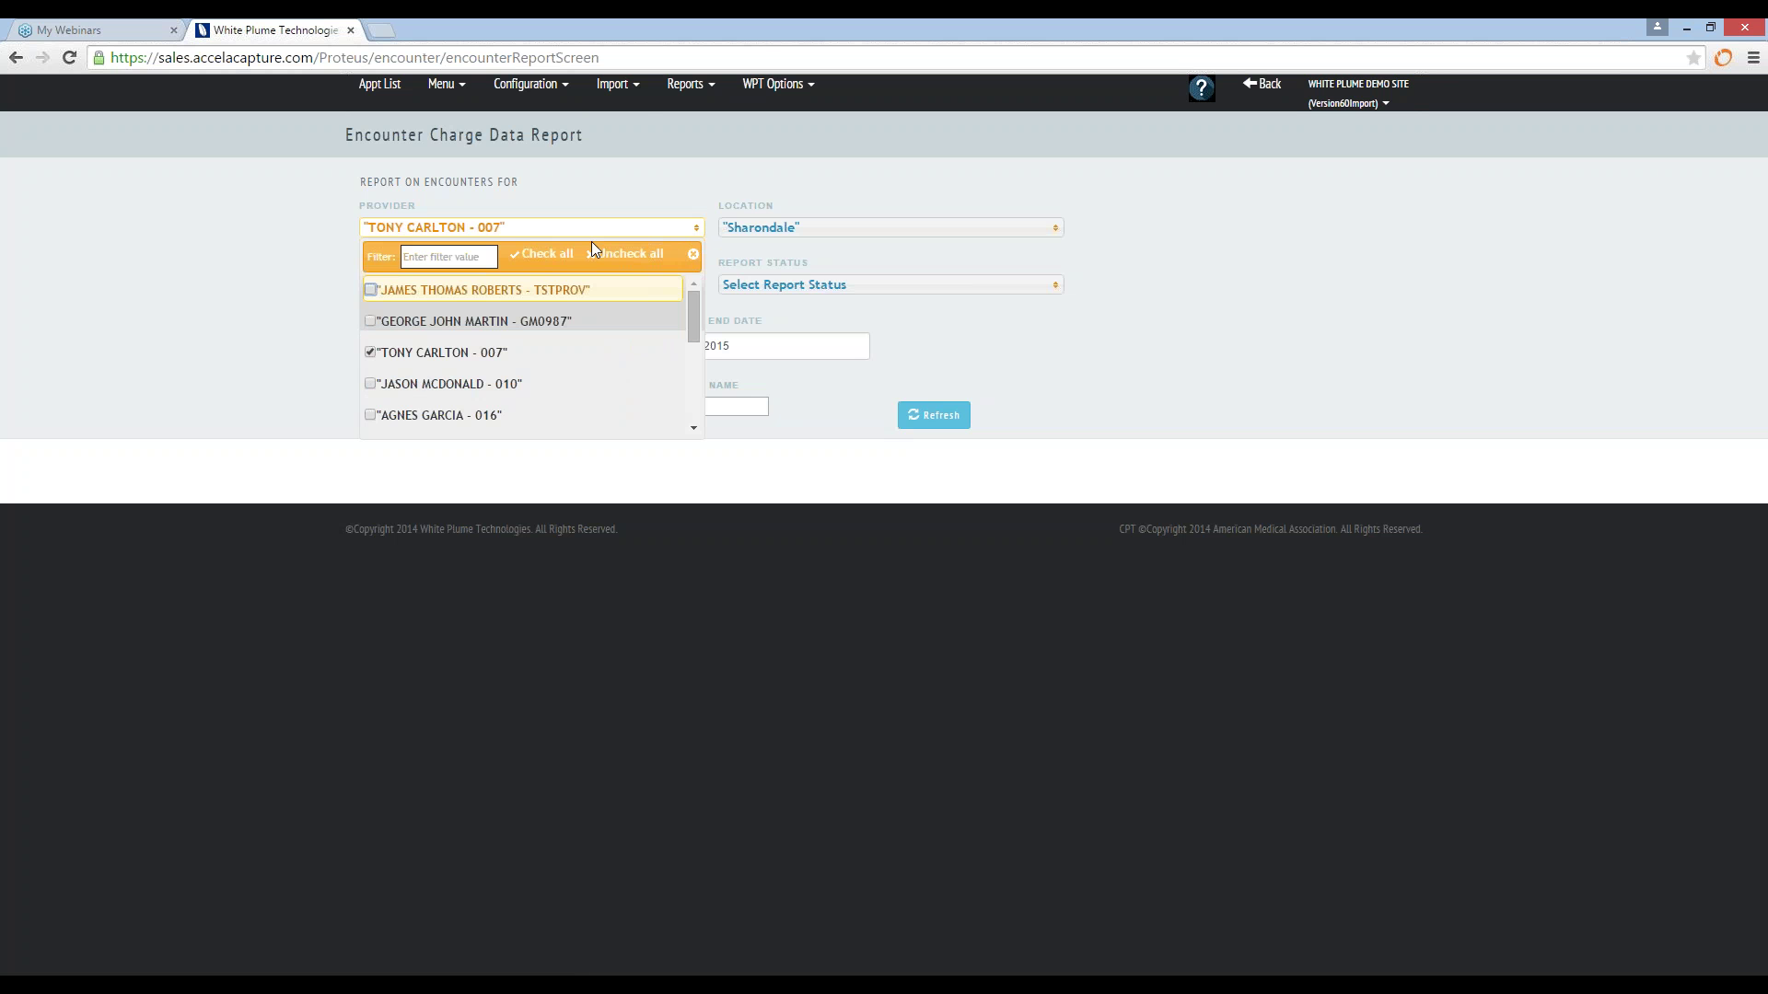
{"action": "left_click", "coordinate": [543, 255]}
{"action": "left_click", "coordinate": [1211, 282]}
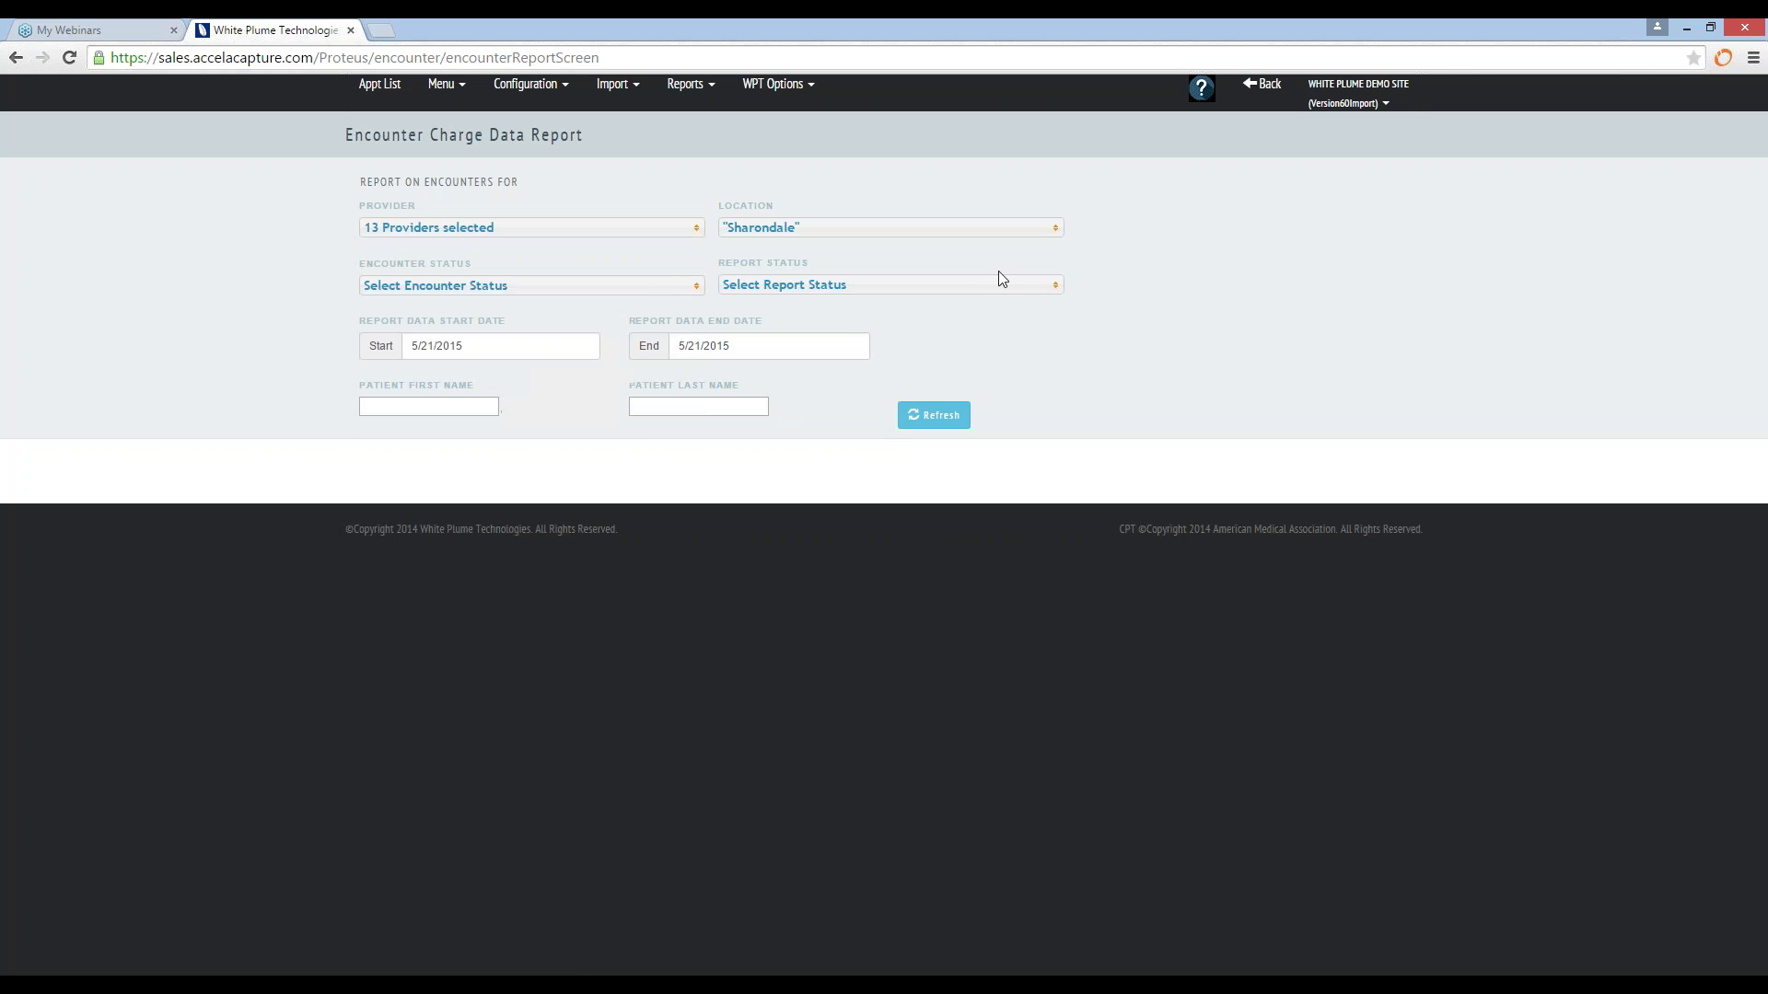
Step: Limit the charge data report to encounters with Complete status and refresh the report list
{"action": "left_click", "coordinate": [662, 292]}
{"action": "left_click_drag", "start_coordinate": [693, 381], "coordinate": [686, 460]}
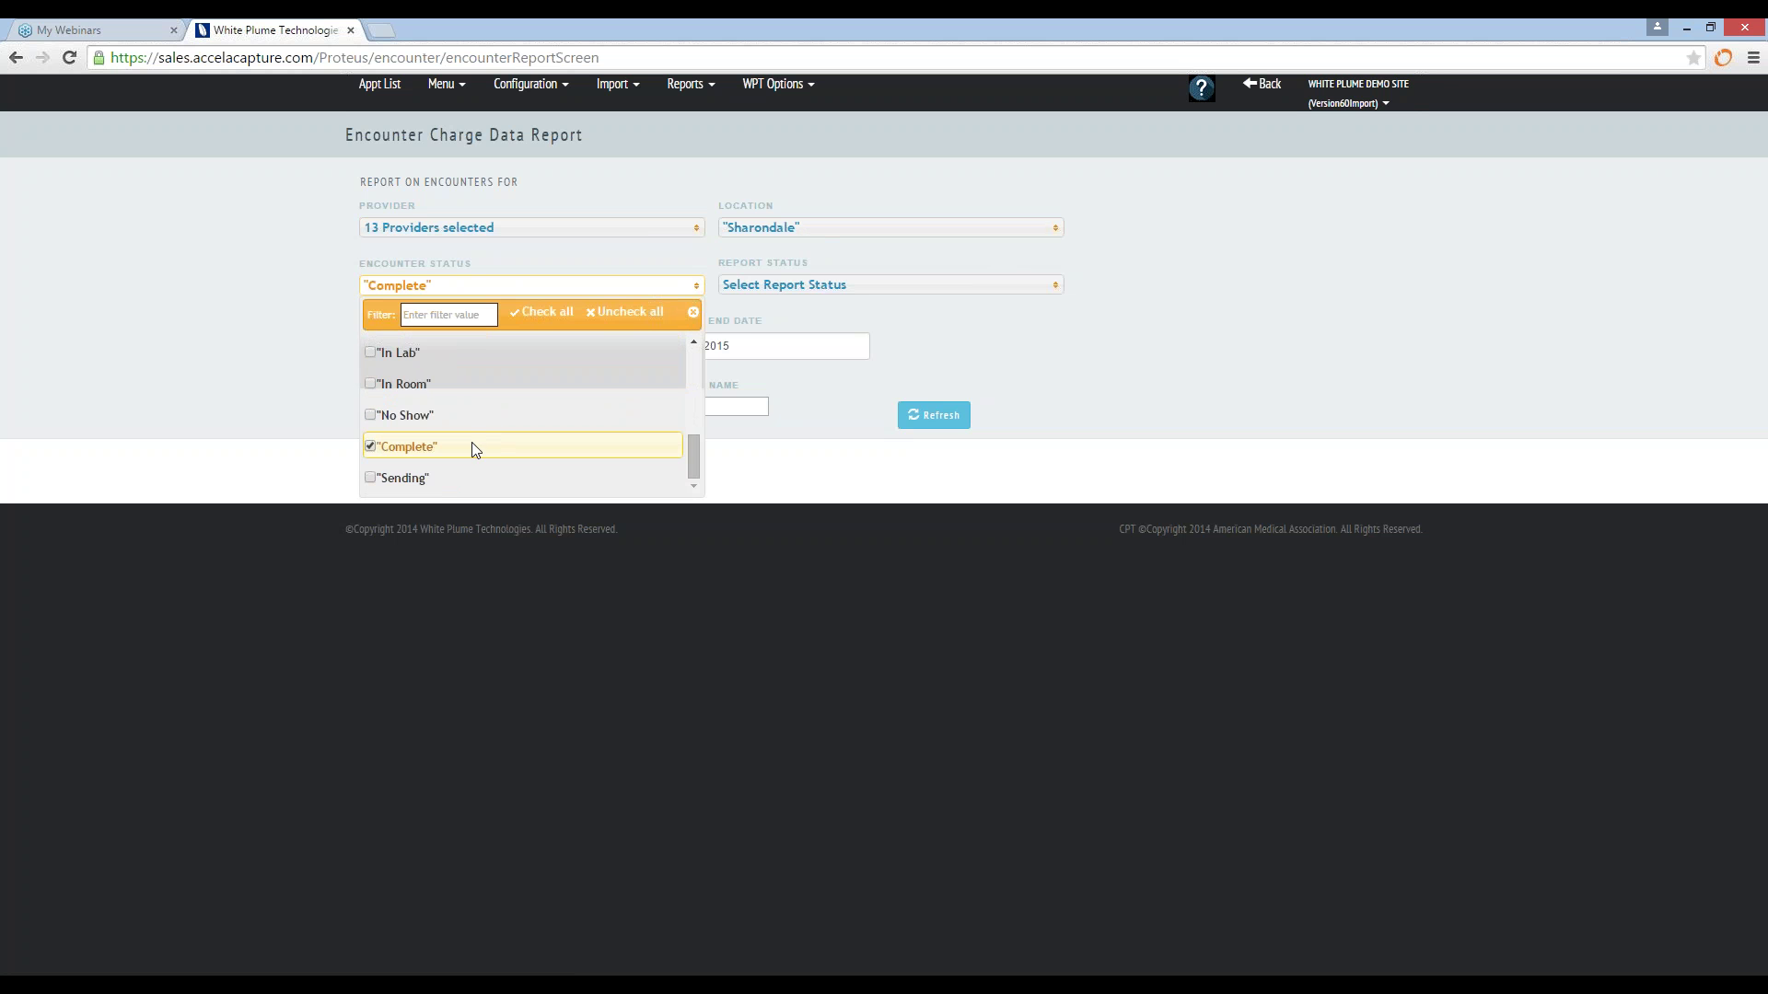
{"action": "left_click", "coordinate": [471, 446]}
{"action": "left_click", "coordinate": [1131, 355]}
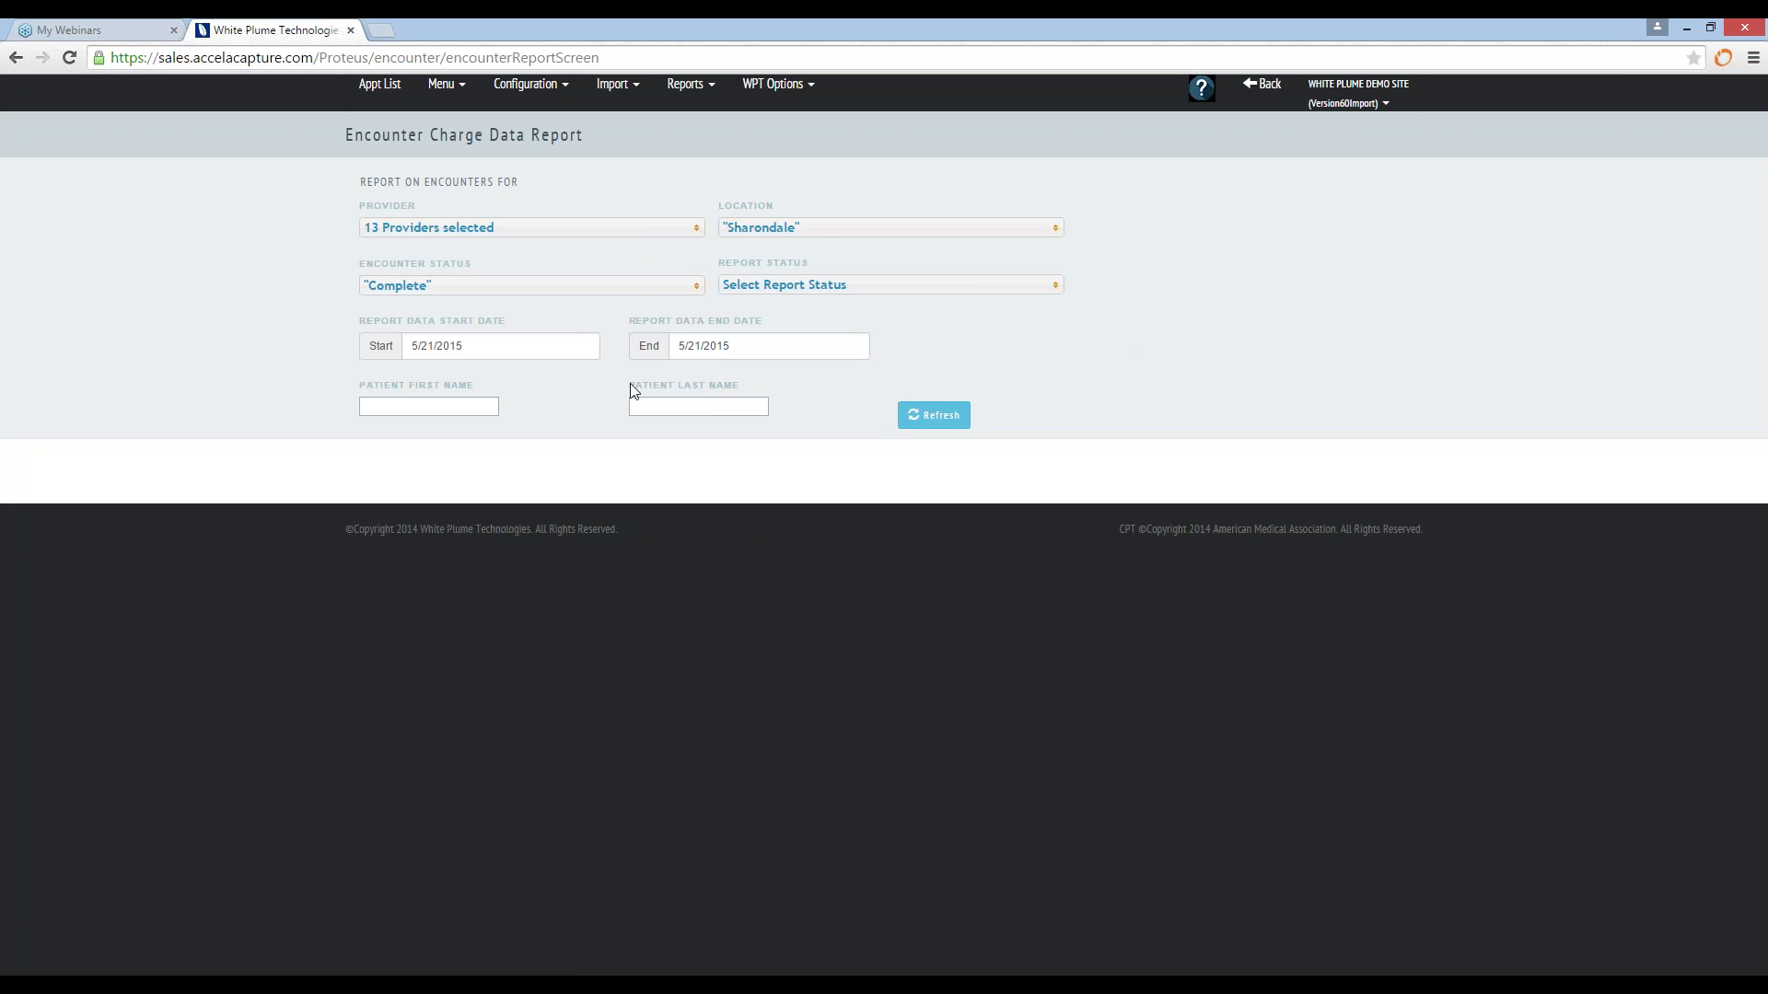
{"action": "left_click", "coordinate": [953, 419]}
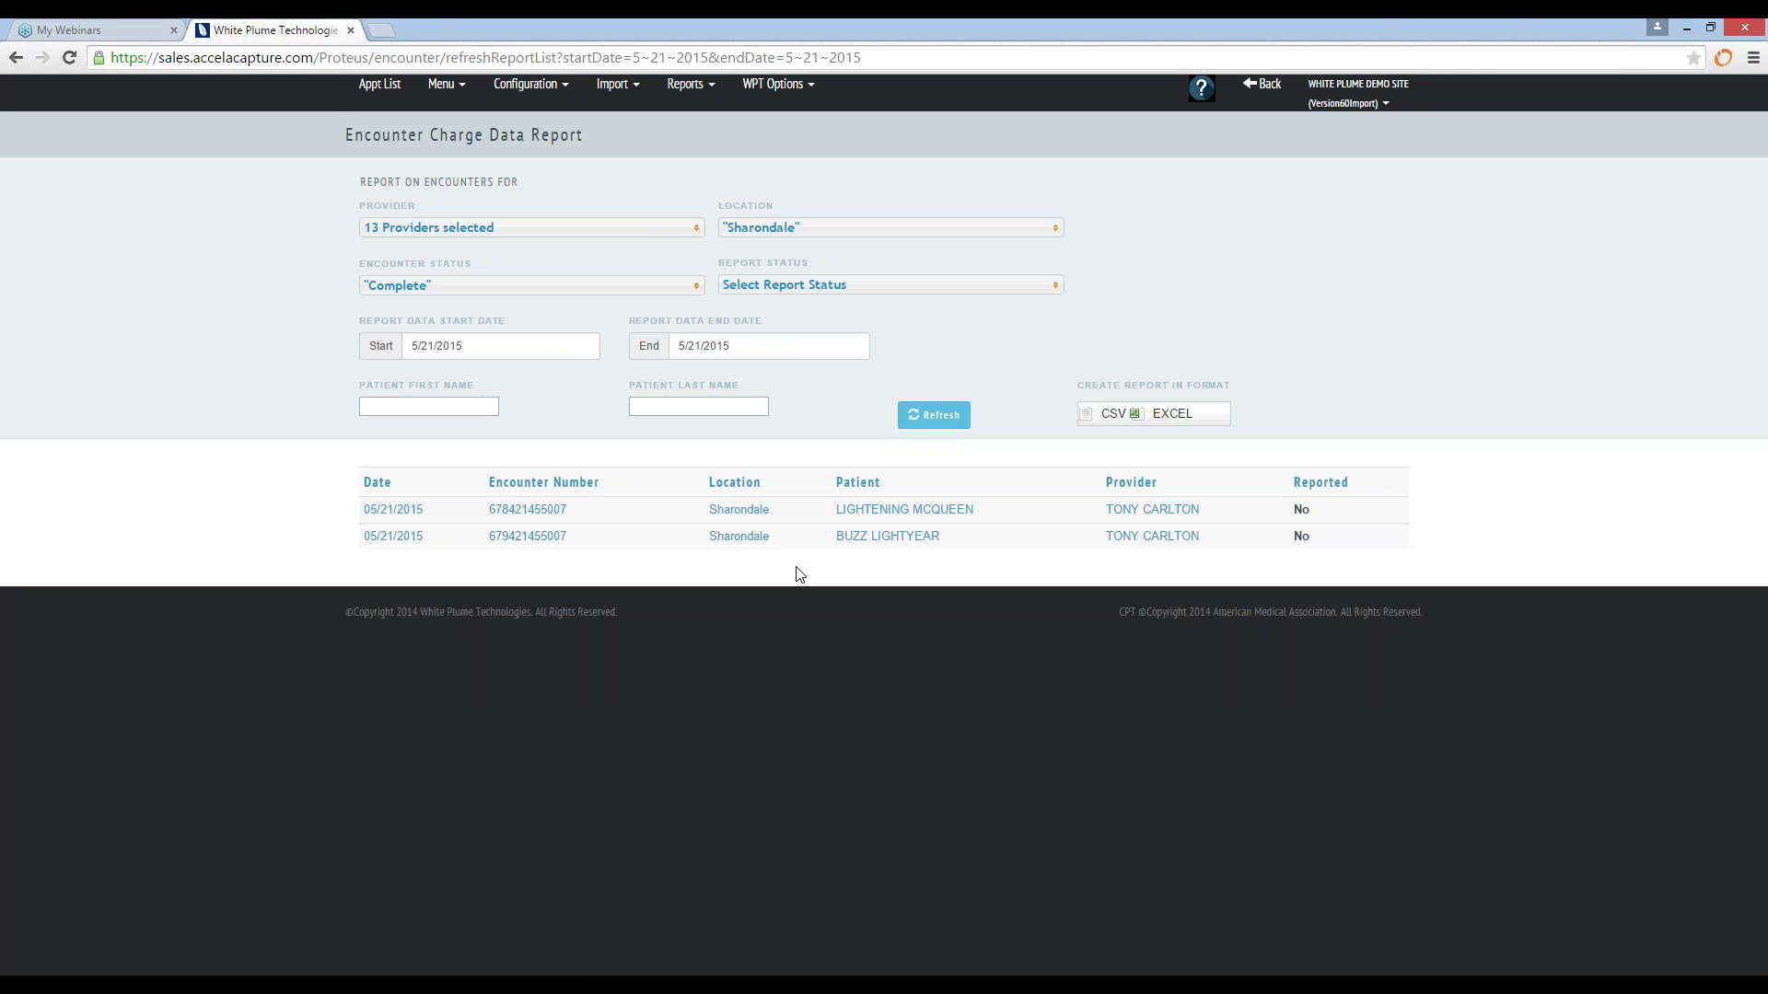
Step: Export the encounter charge data report in Excel format and open the downloaded spreadsheet
{"action": "left_click", "coordinate": [1177, 414]}
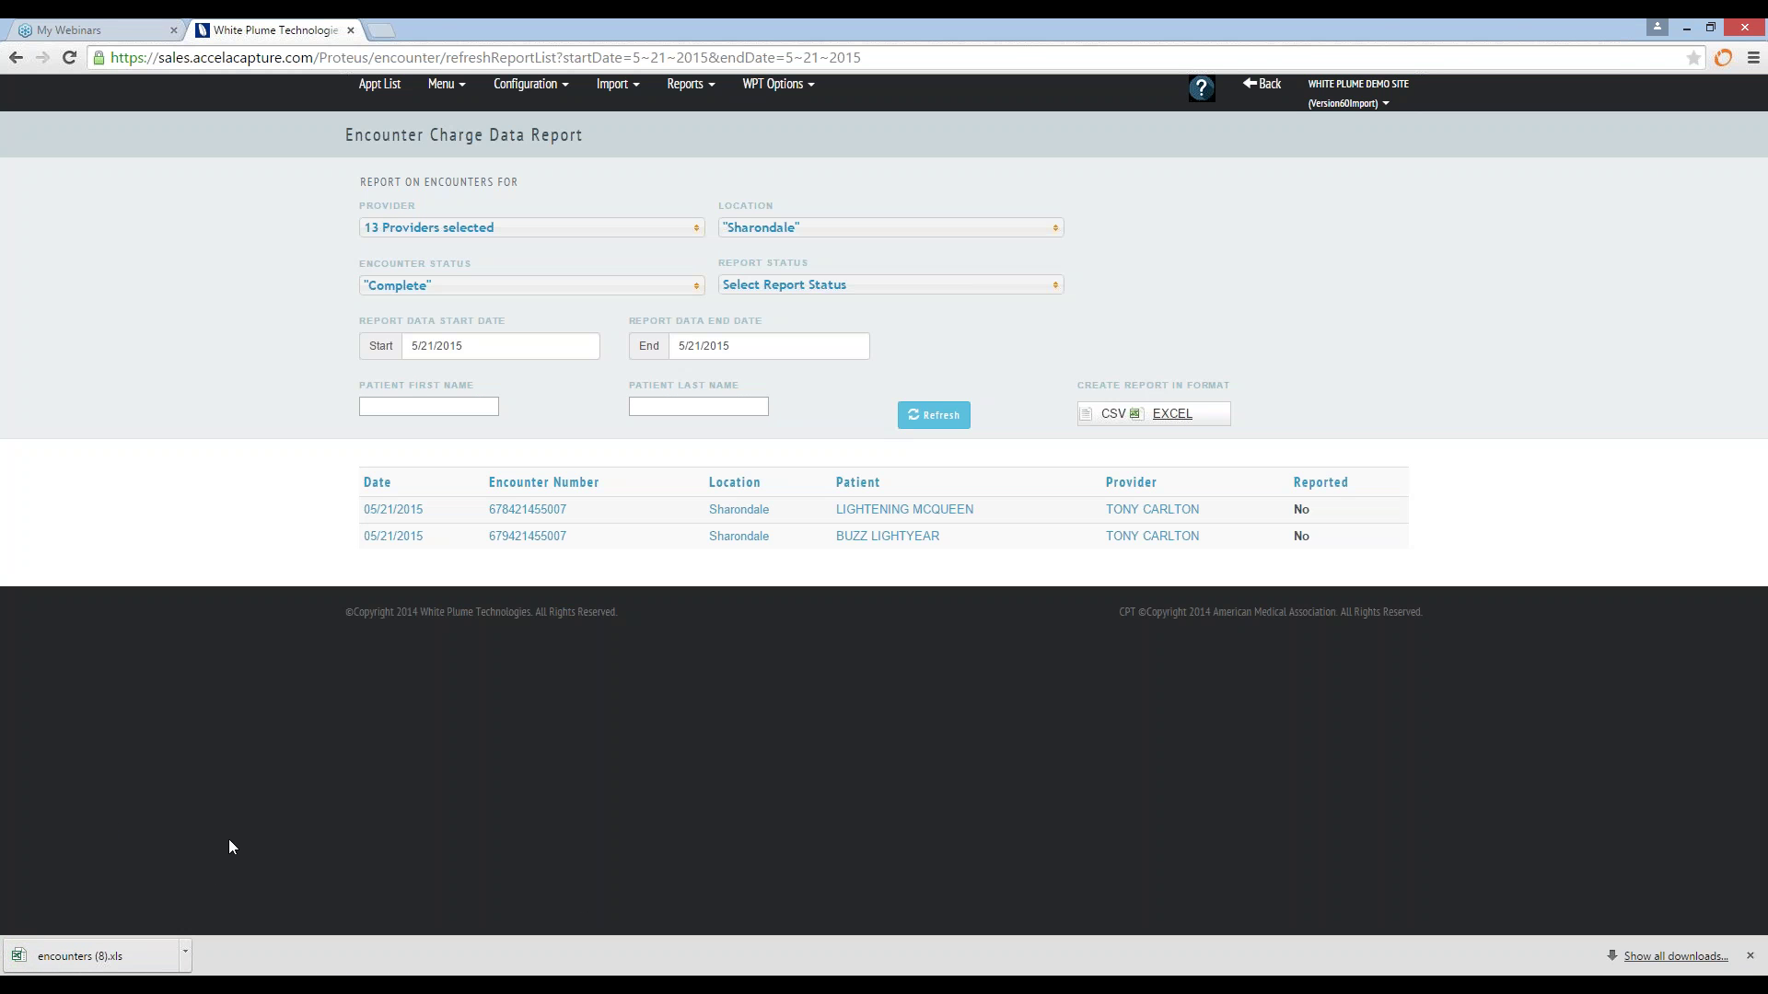
{"action": "left_click", "coordinate": [123, 950]}
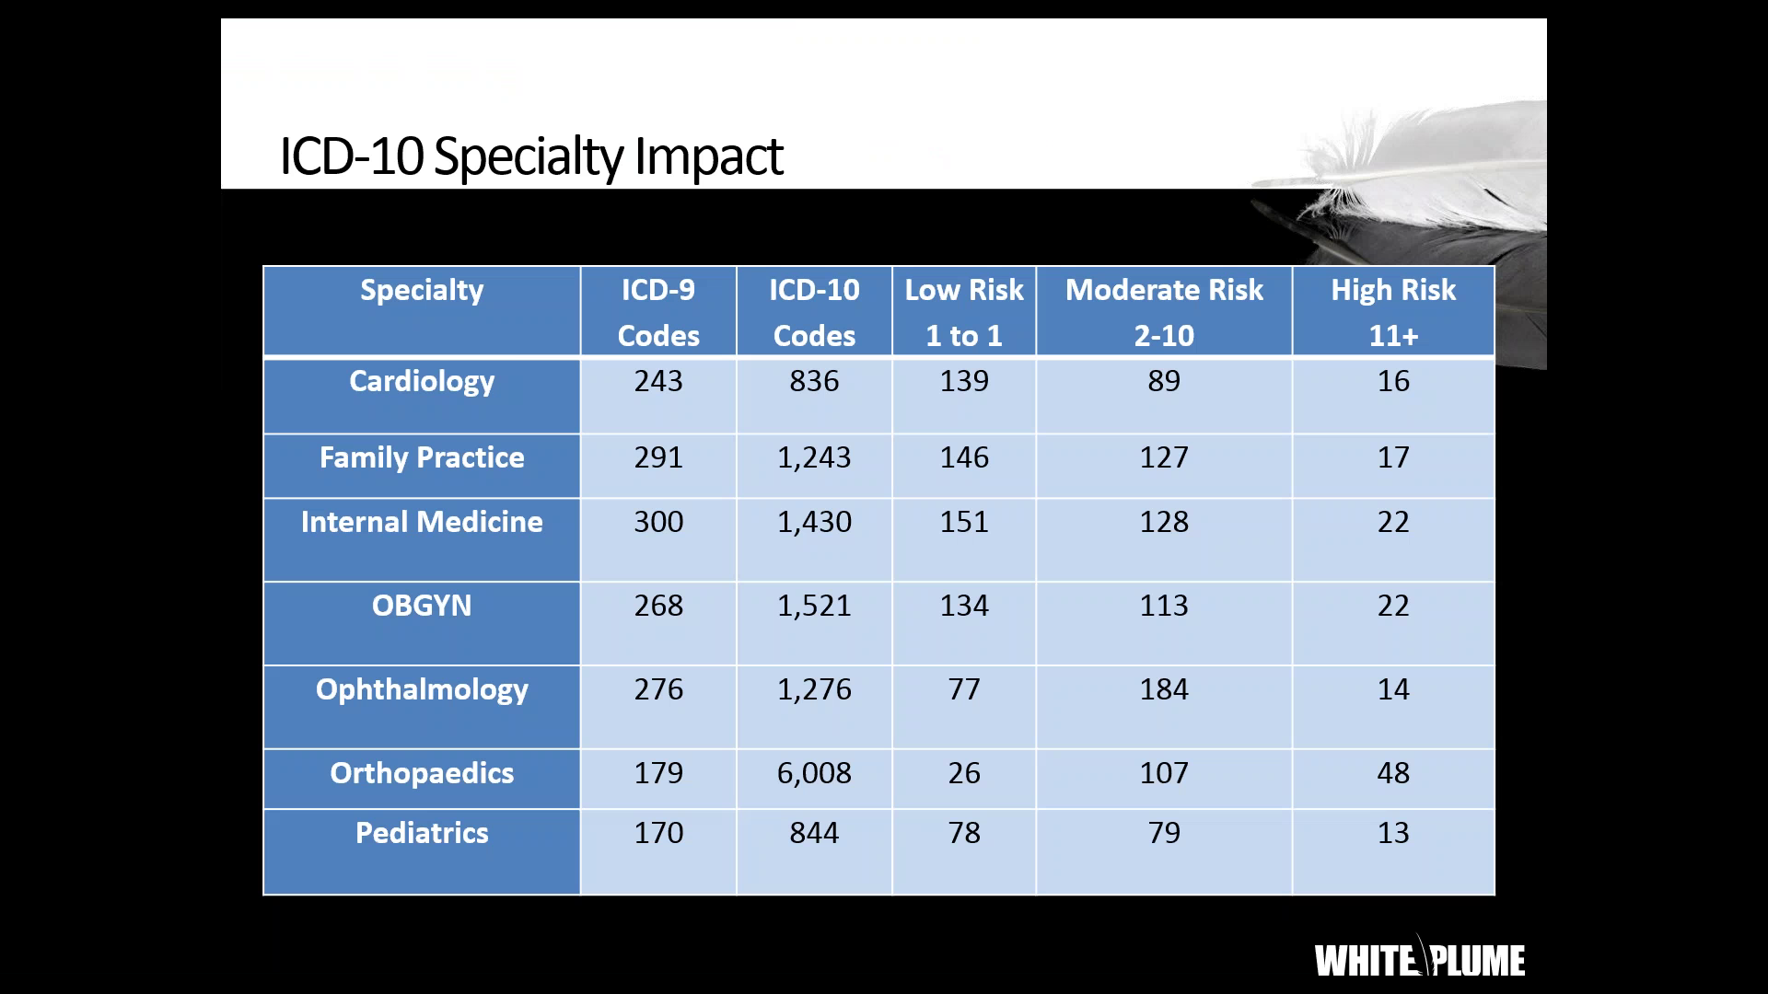
{"action": "key", "text": "Right"}
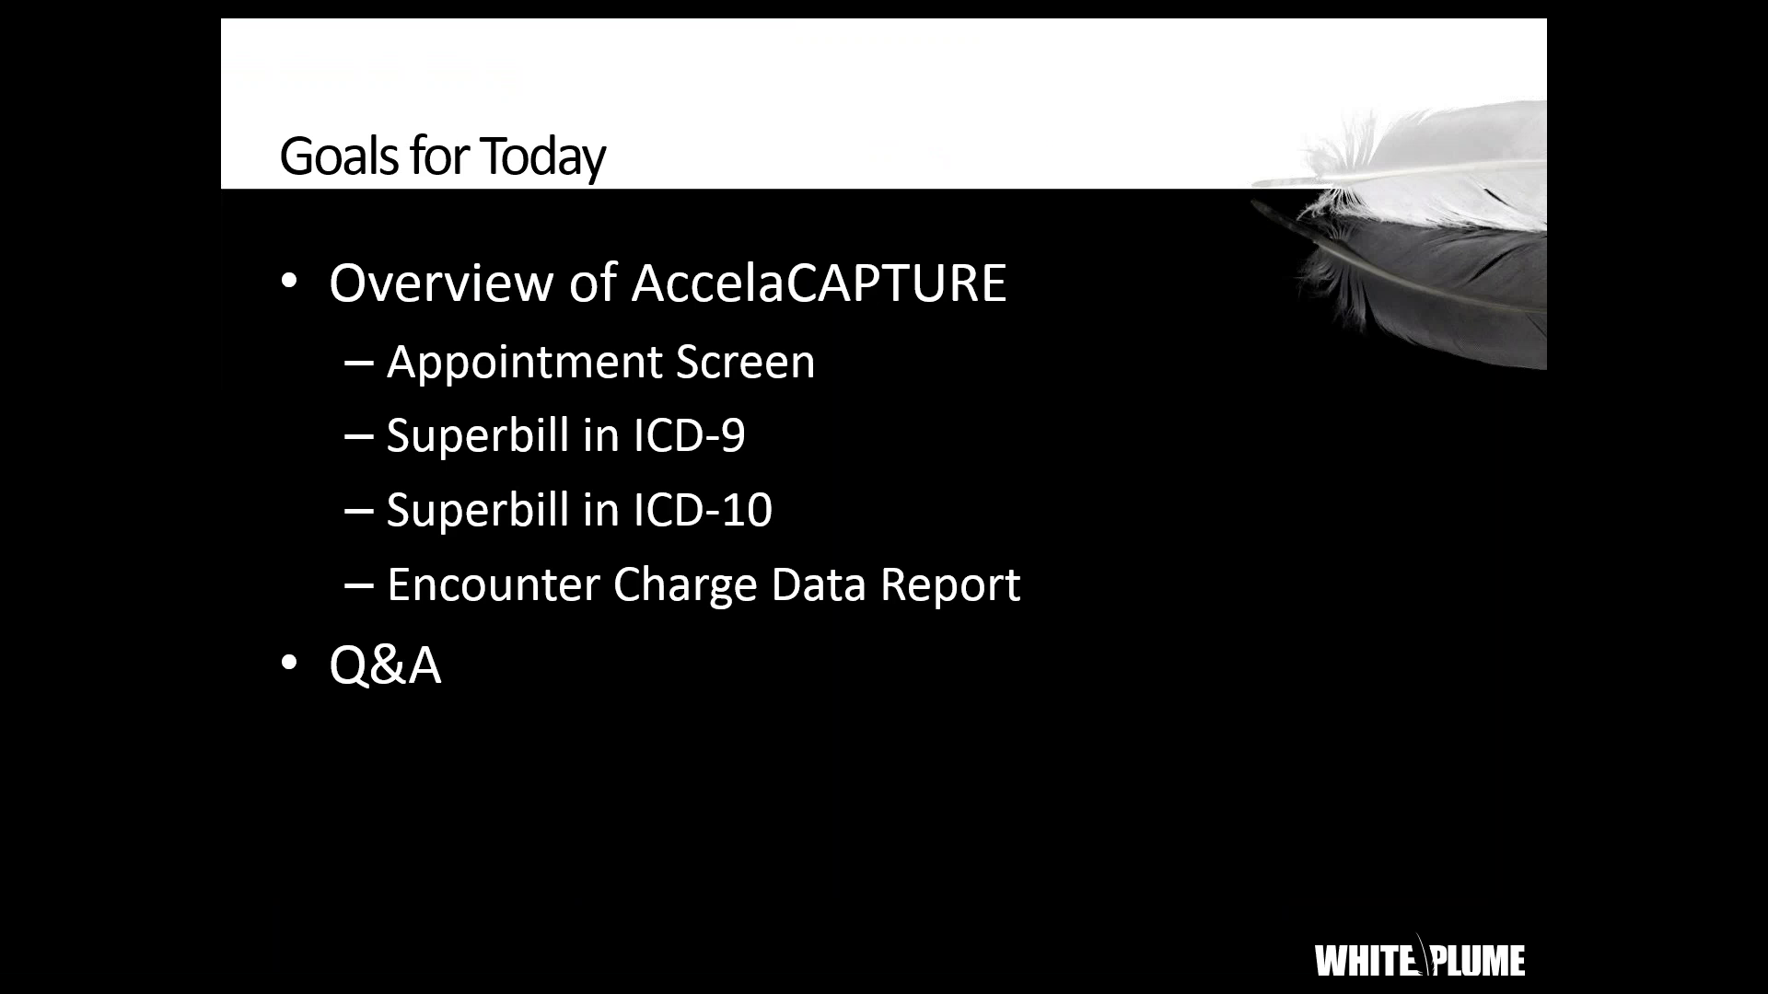